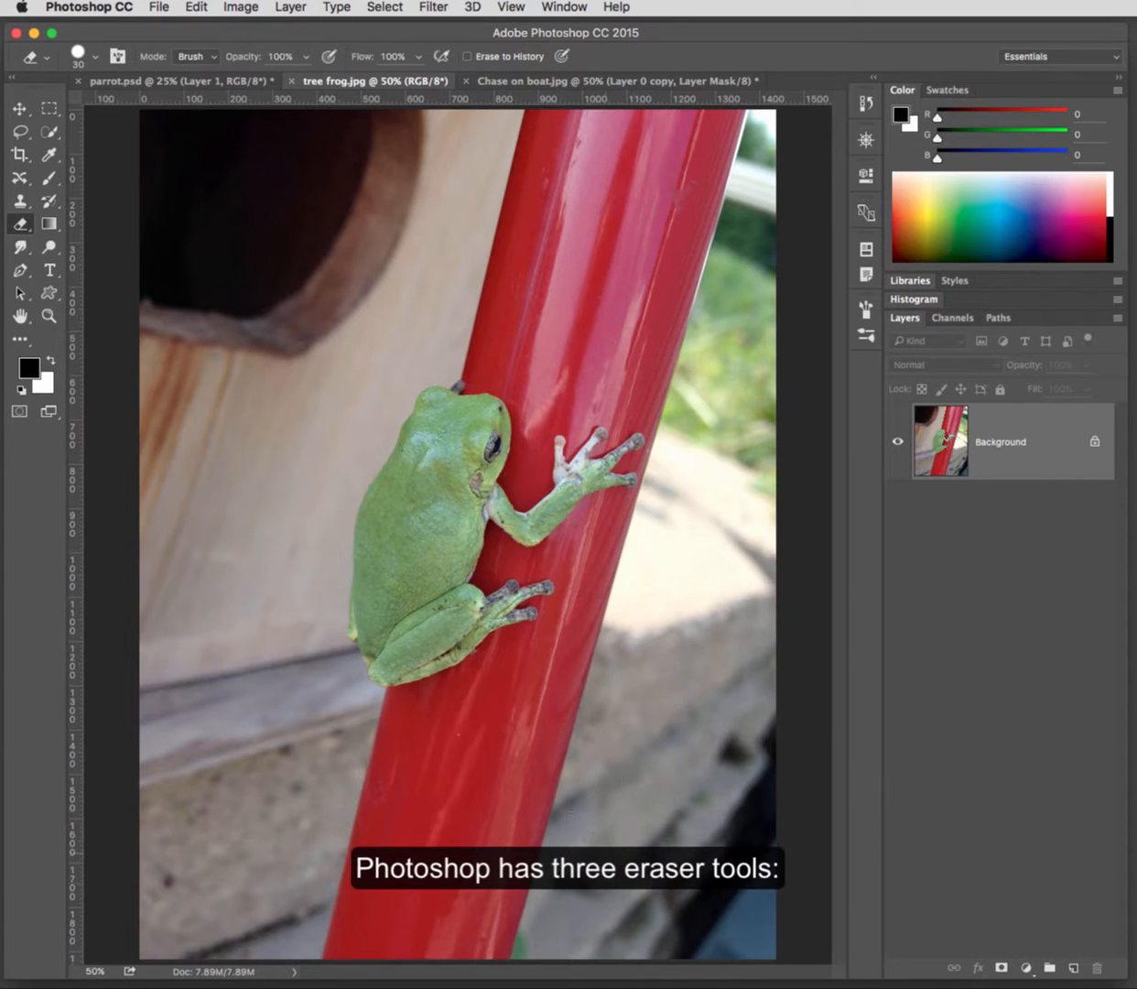
Step: Choose the standard Eraser Tool, enlarge its hard round brush to 175 px, and check the available brush presets
left_click(31, 232)
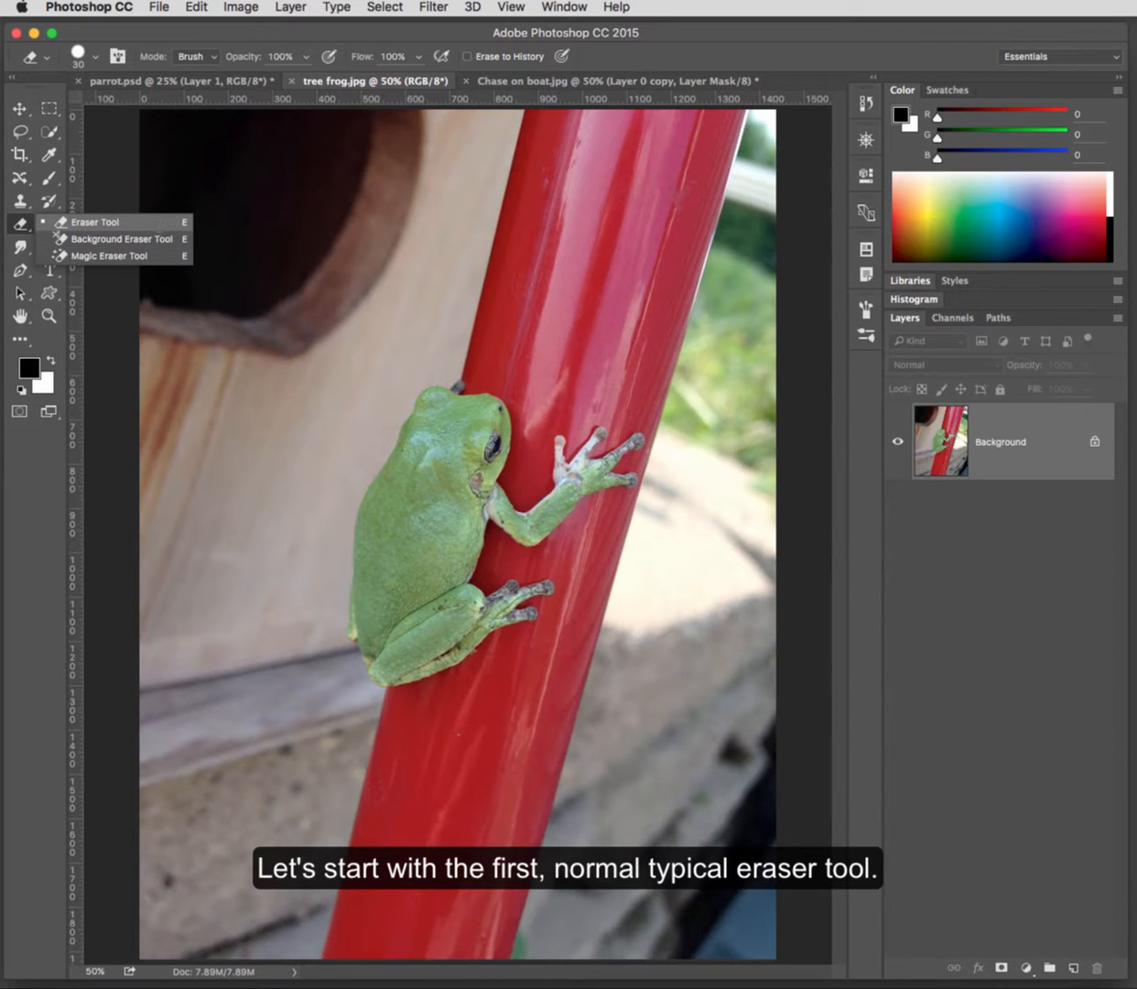
left_click(158, 224)
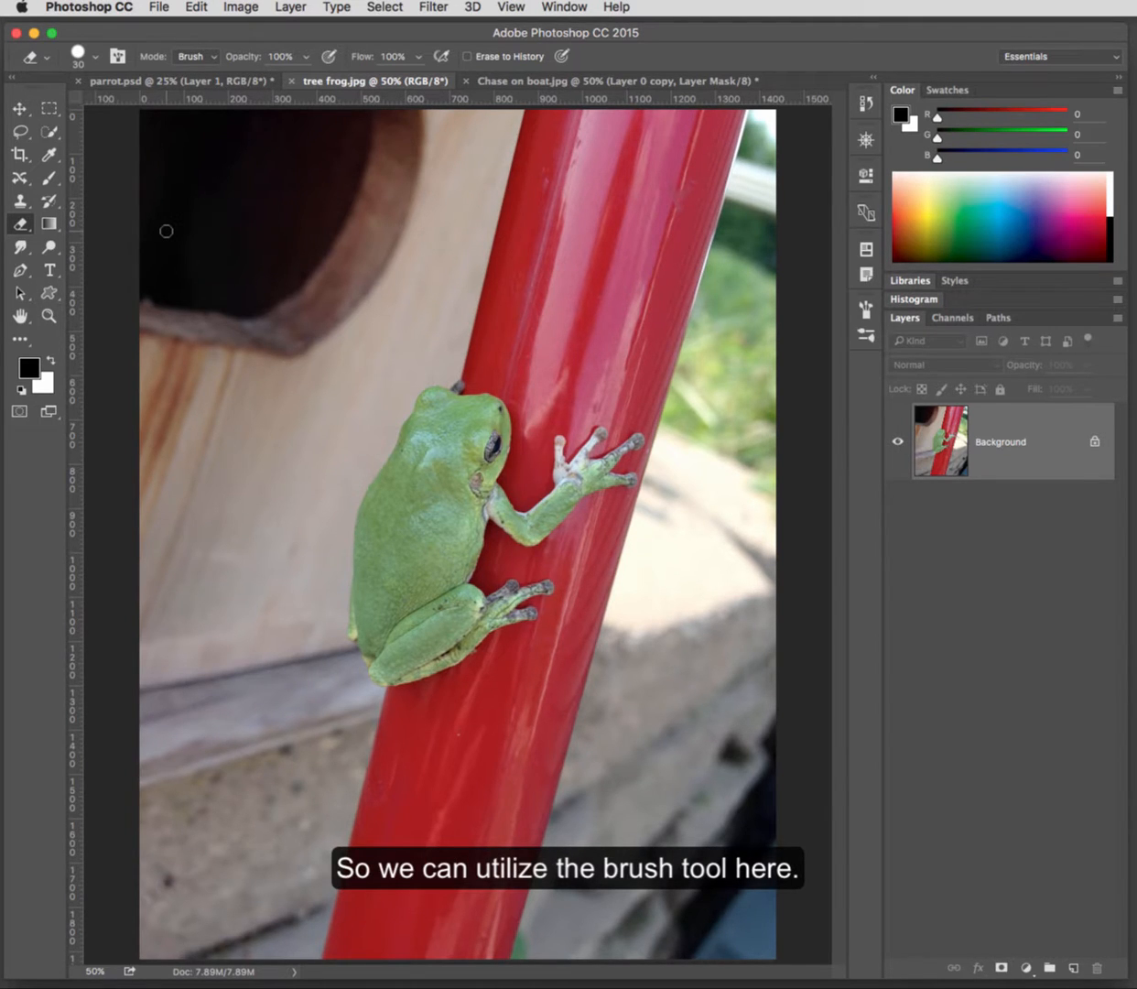
key("bracketright")
key("bracketright")
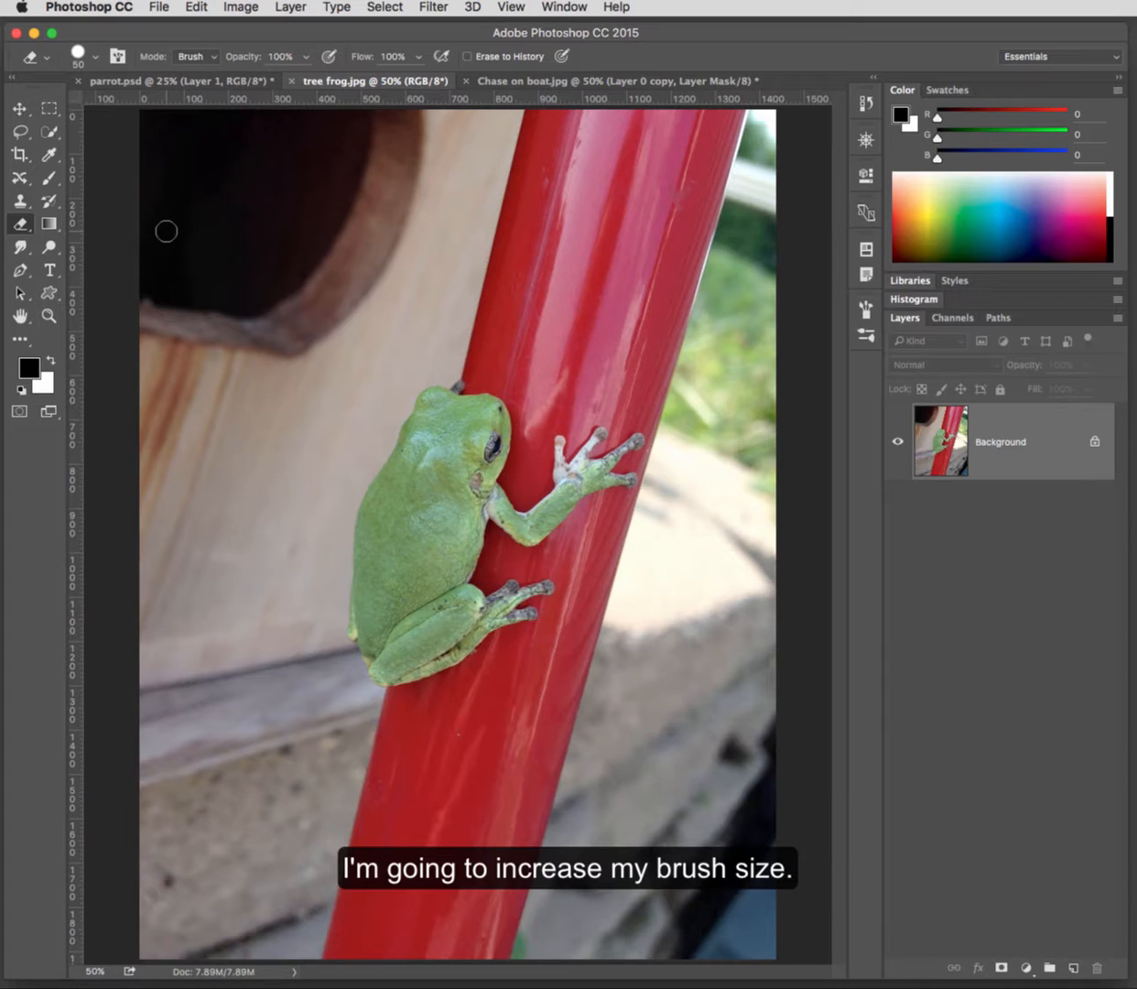
key("bracketleft")
key("bracketleft")
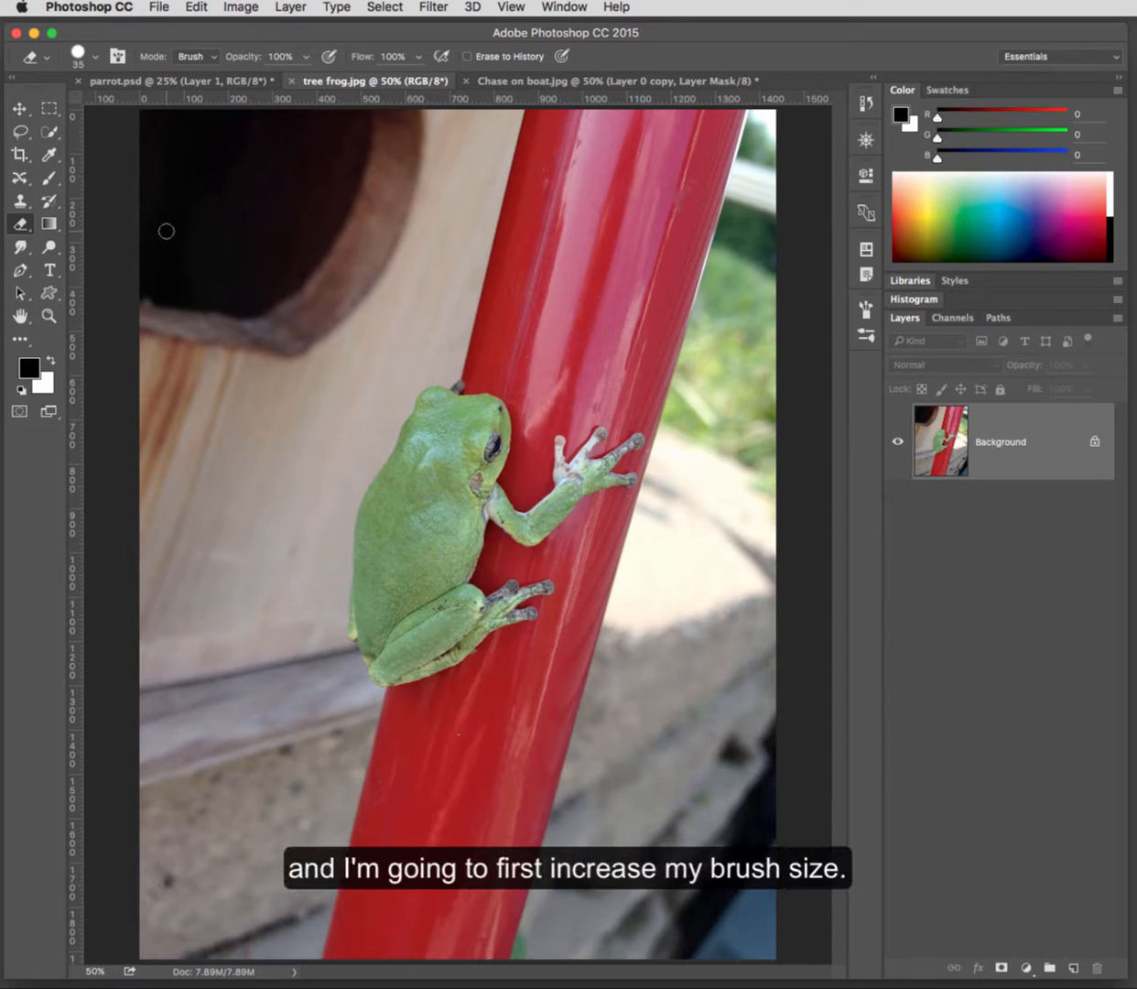
key("bracketright")
key("bracketright")
key("bracketright")
key("bracketright")
key("bracketright")
key("bracketright")
key("bracketright")
key("bracketright")
key("bracketright")
key("bracketright")
key("bracketright")
key("bracketright")
key("bracketright")
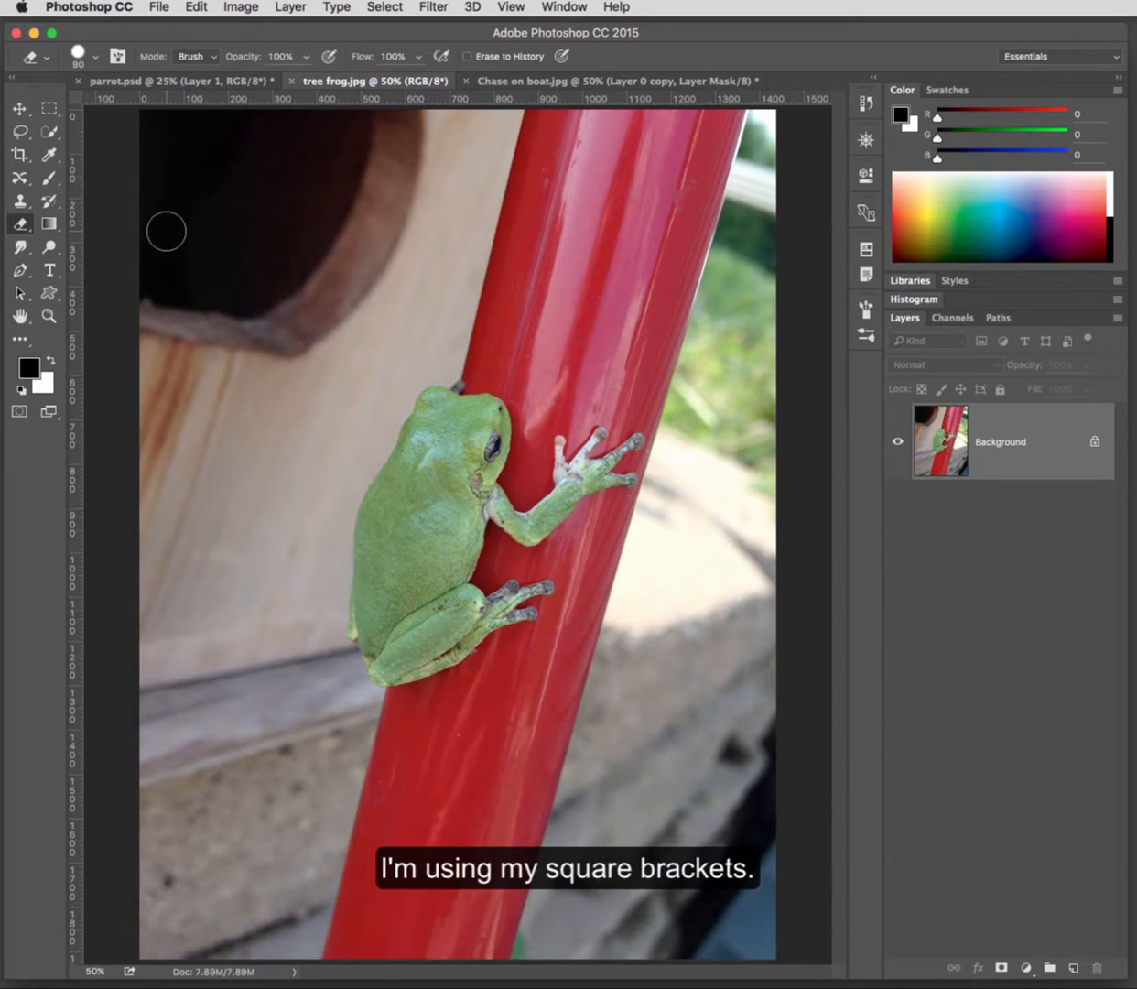
left_click(95, 60)
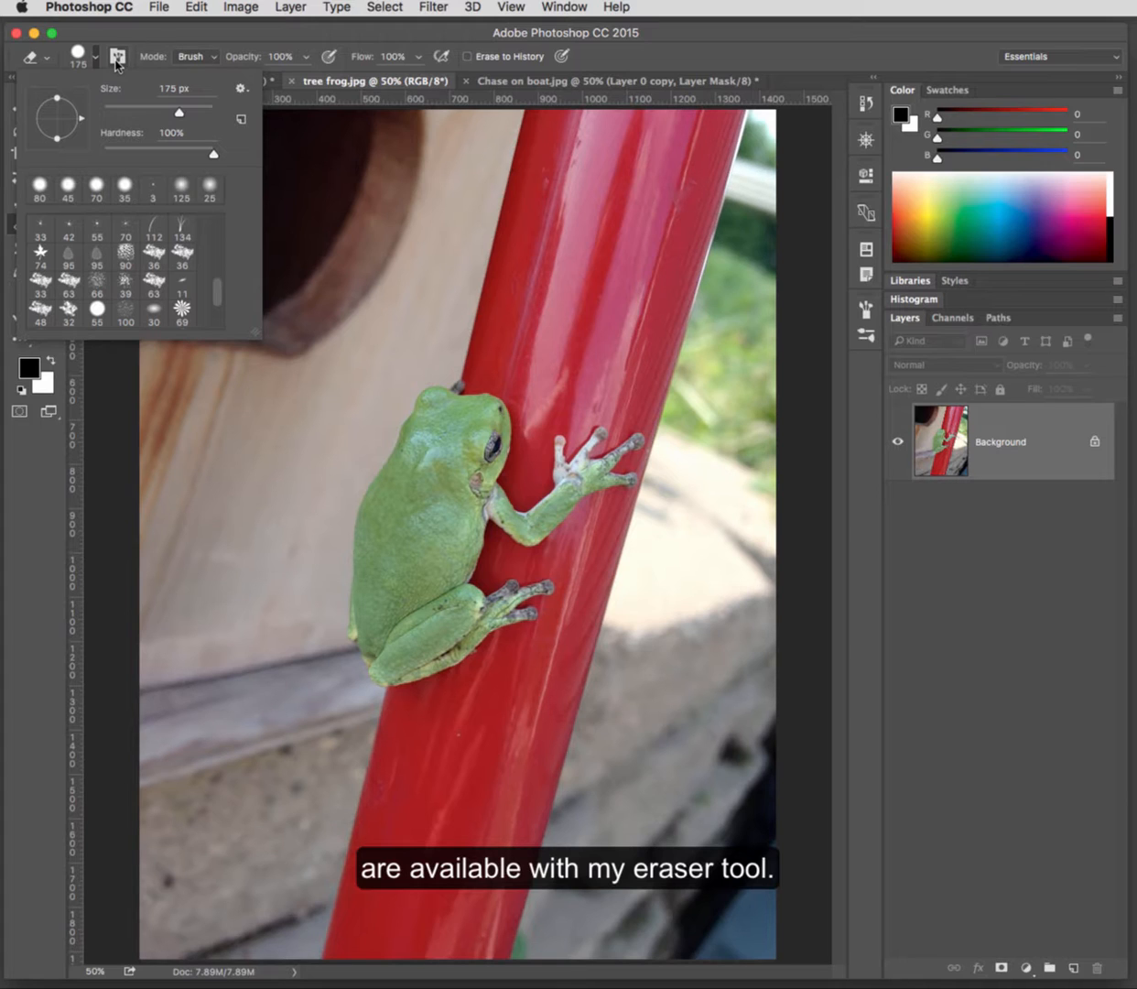
left_click(149, 62)
Step: Set the eraser mode to Pencil and erase one round spot on the wood above the frog's back
left_click(209, 59)
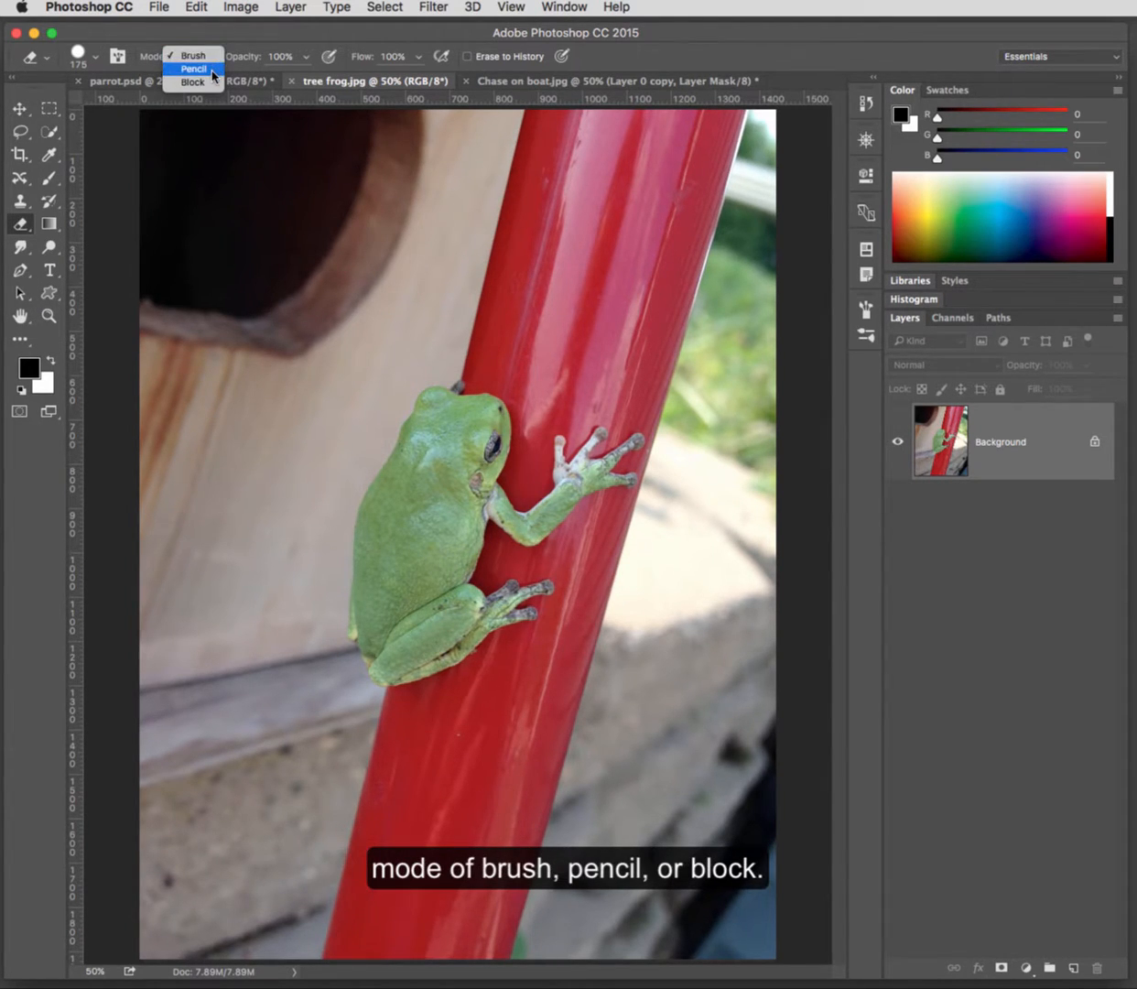
left_click(203, 70)
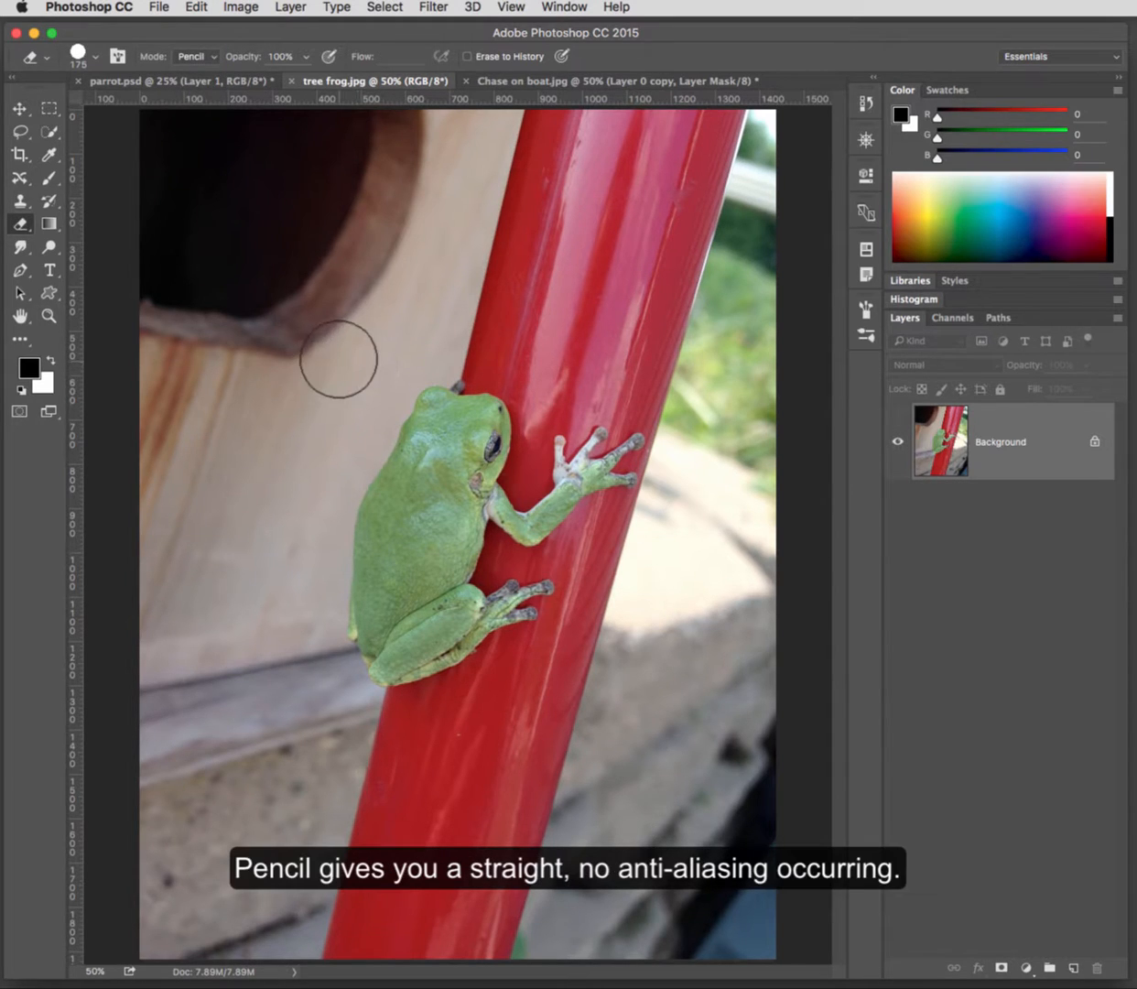
left_click(339, 359)
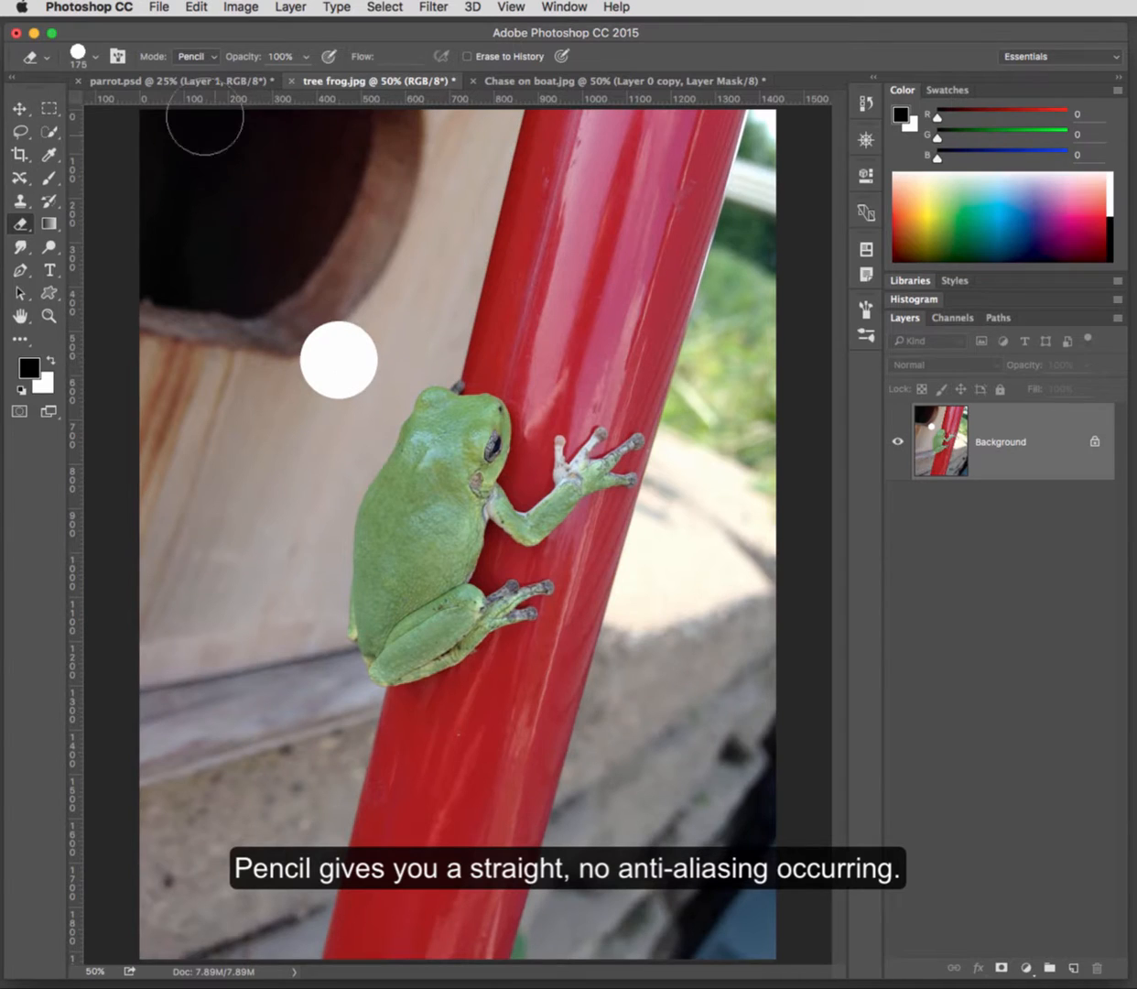
Step: Set the eraser mode to Block and erase a small square on the wood above the round spot
left_click(193, 56)
left_click(190, 71)
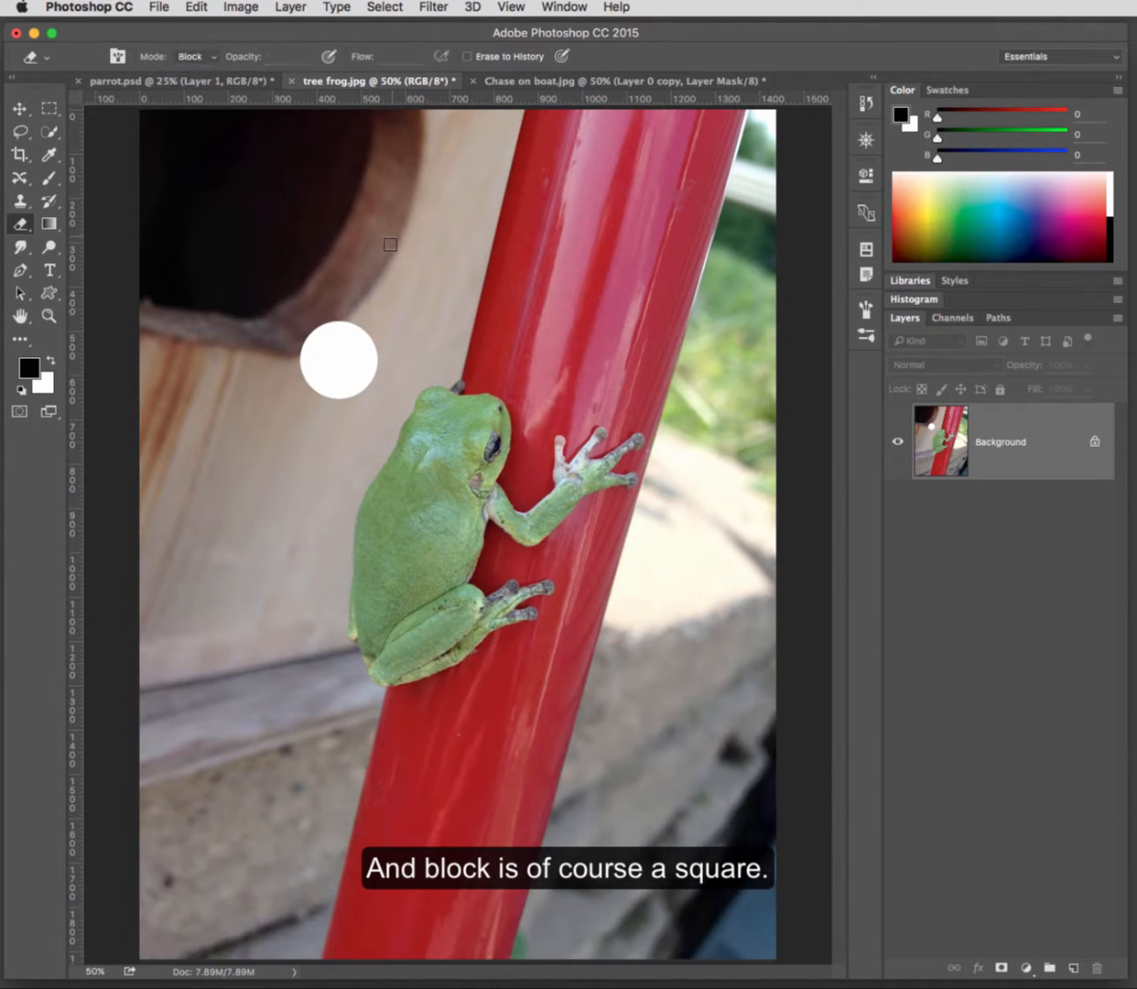
left_click(407, 292)
Step: Return the eraser mode to Brush, erase a spot beside the frog, and revert the image to its last saved version
left_click(192, 56)
left_click(196, 26)
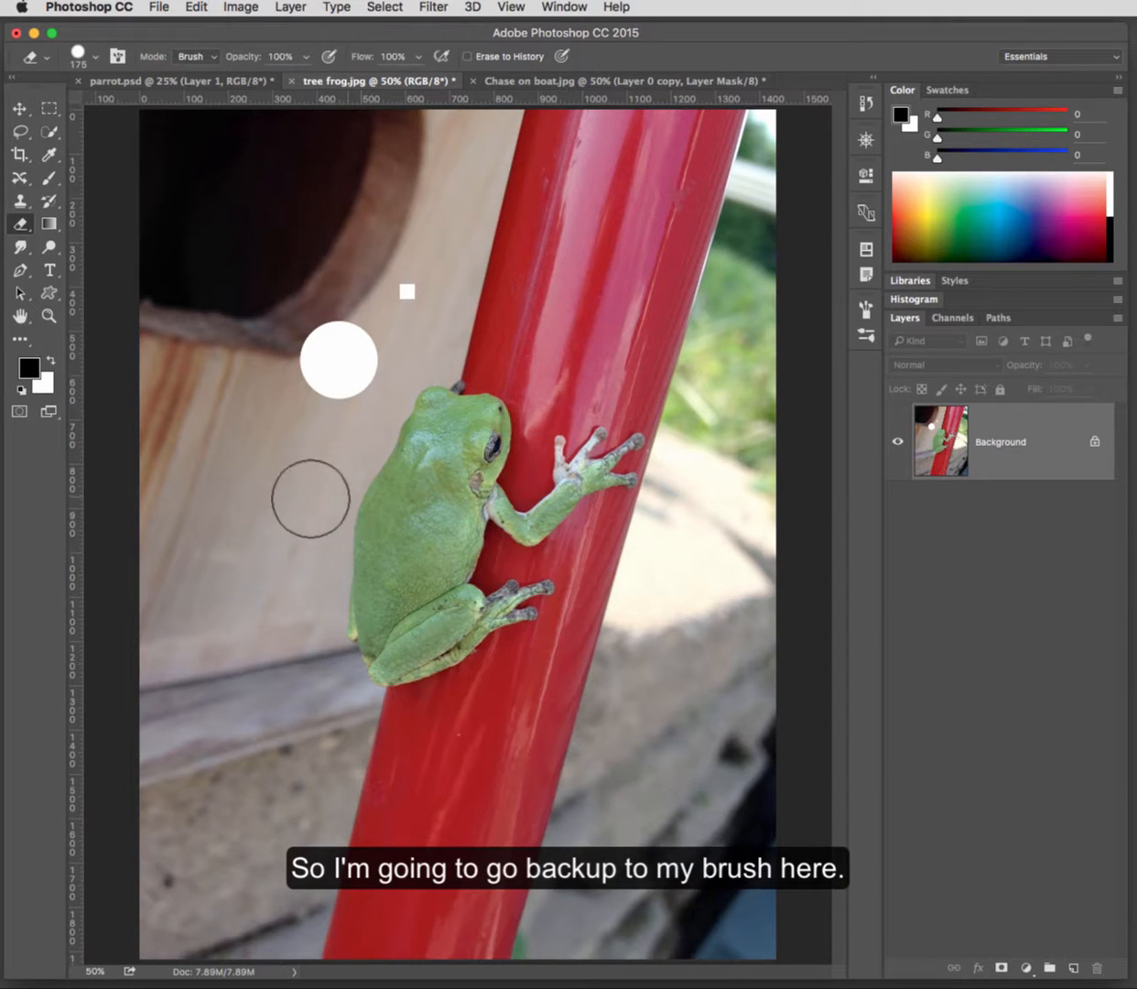
left_click(285, 453)
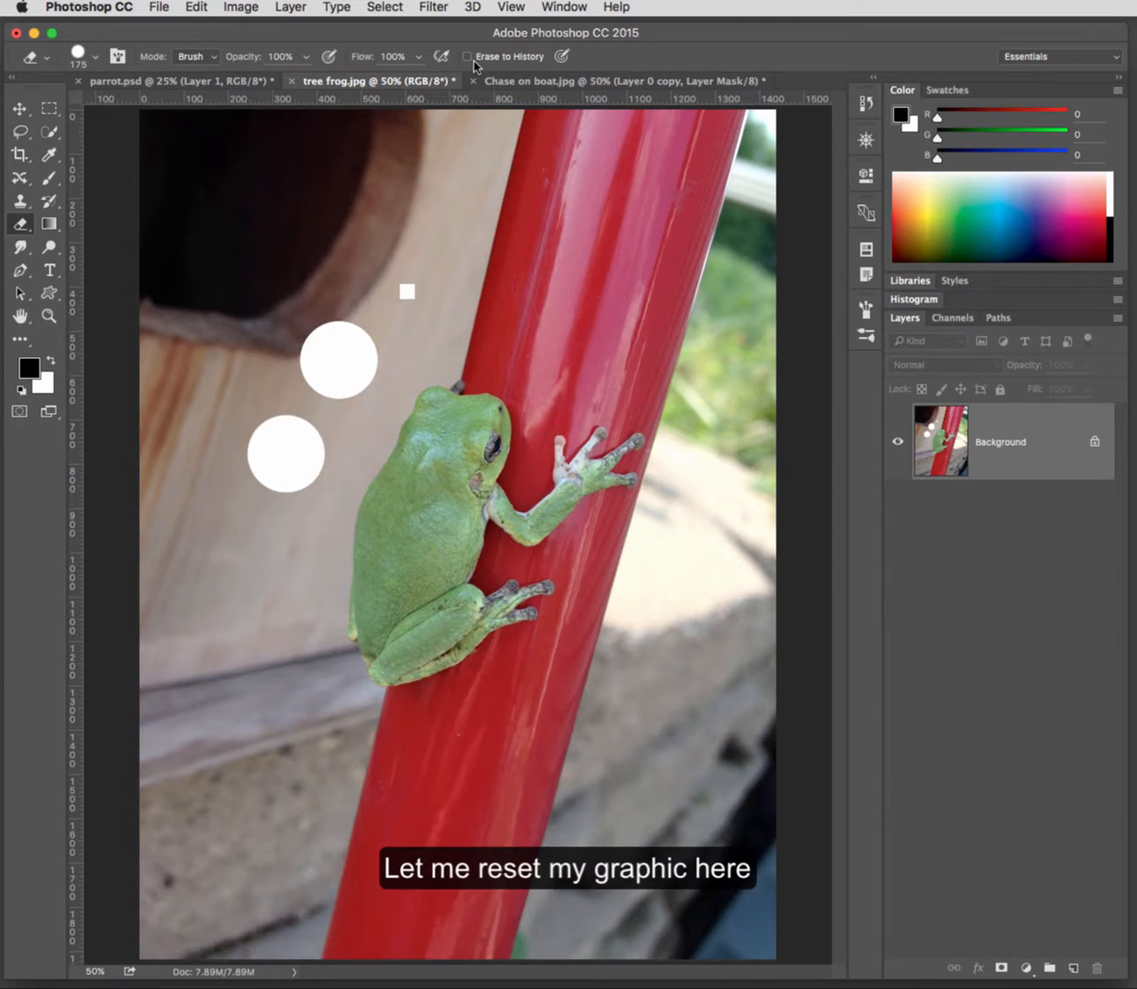
key("F12")
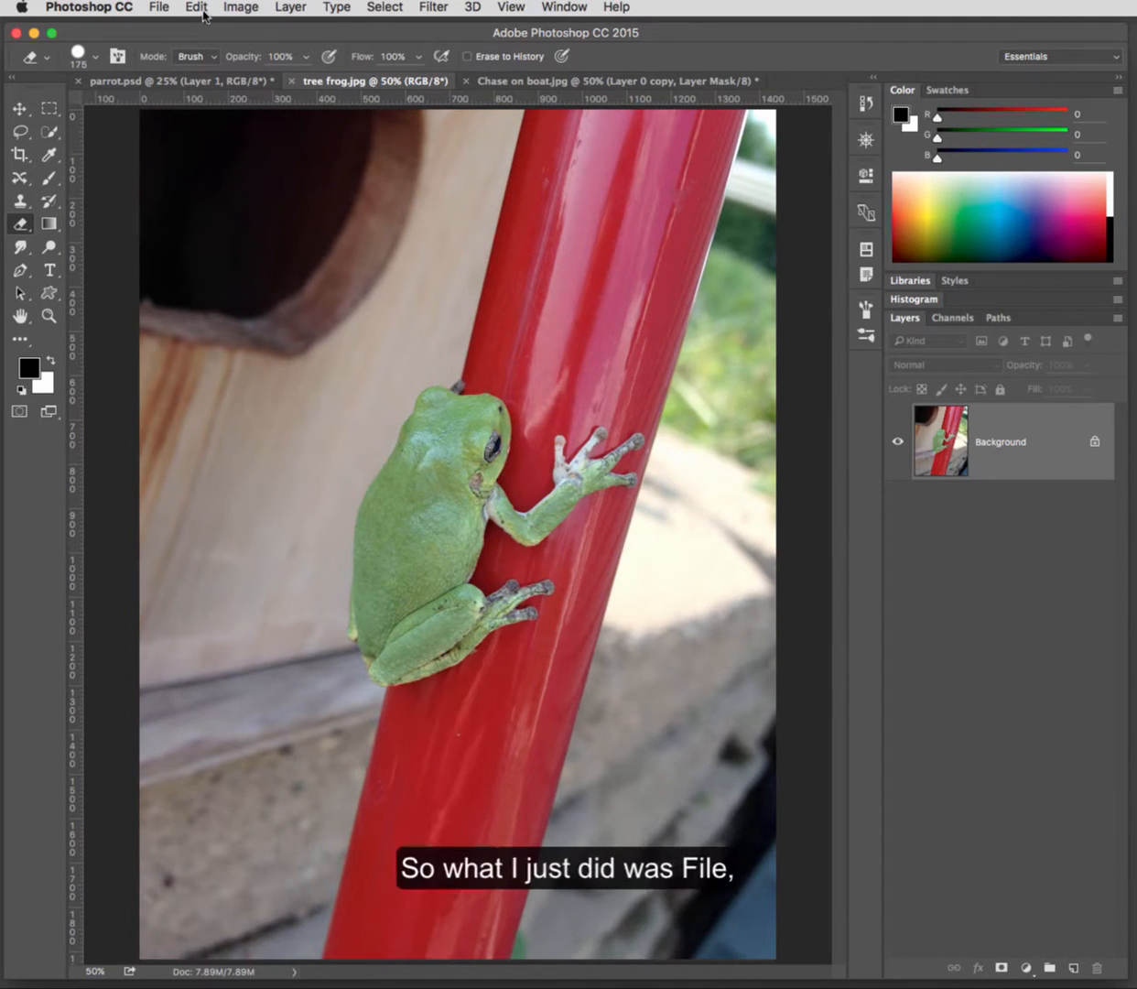
left_click(161, 7)
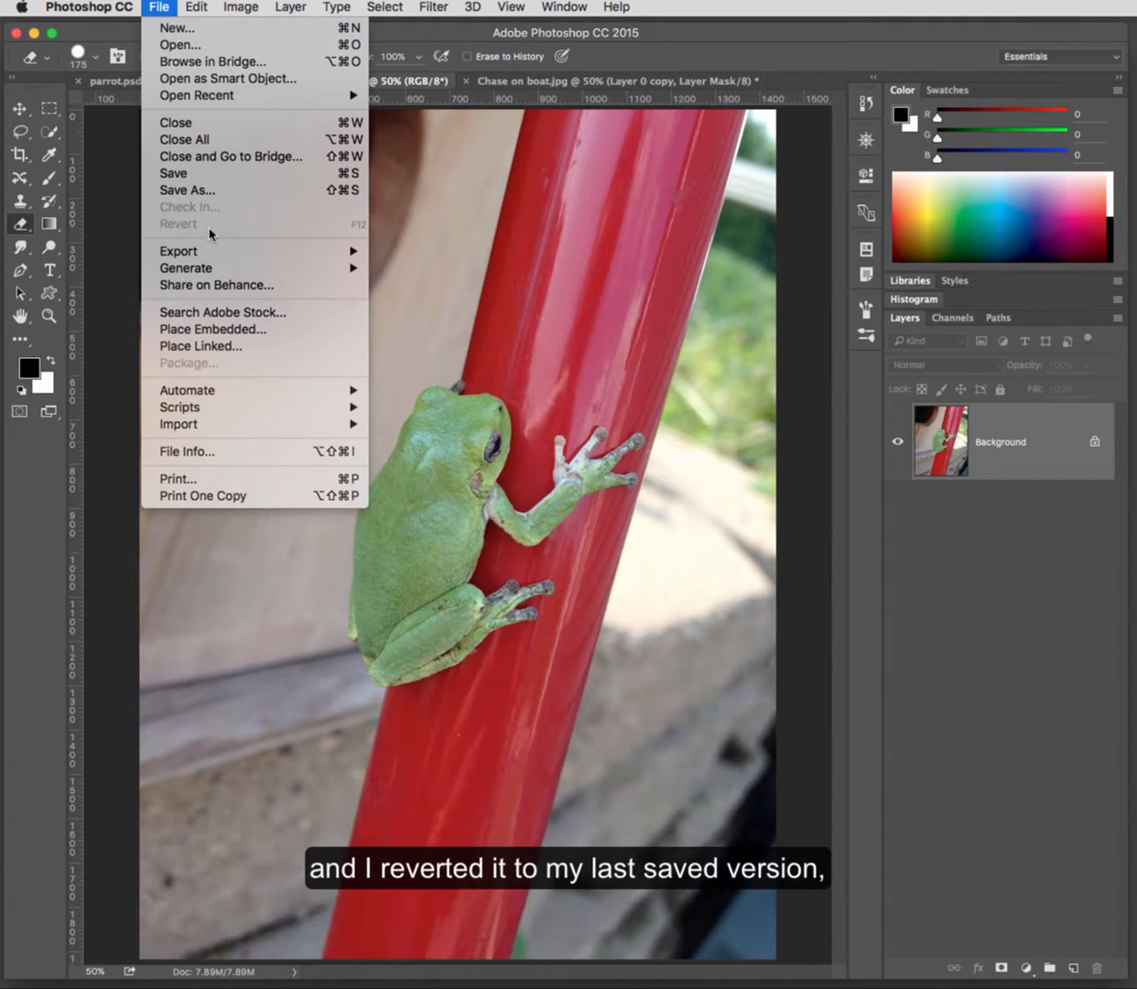
left_click(571, 332)
right_click(560, 326)
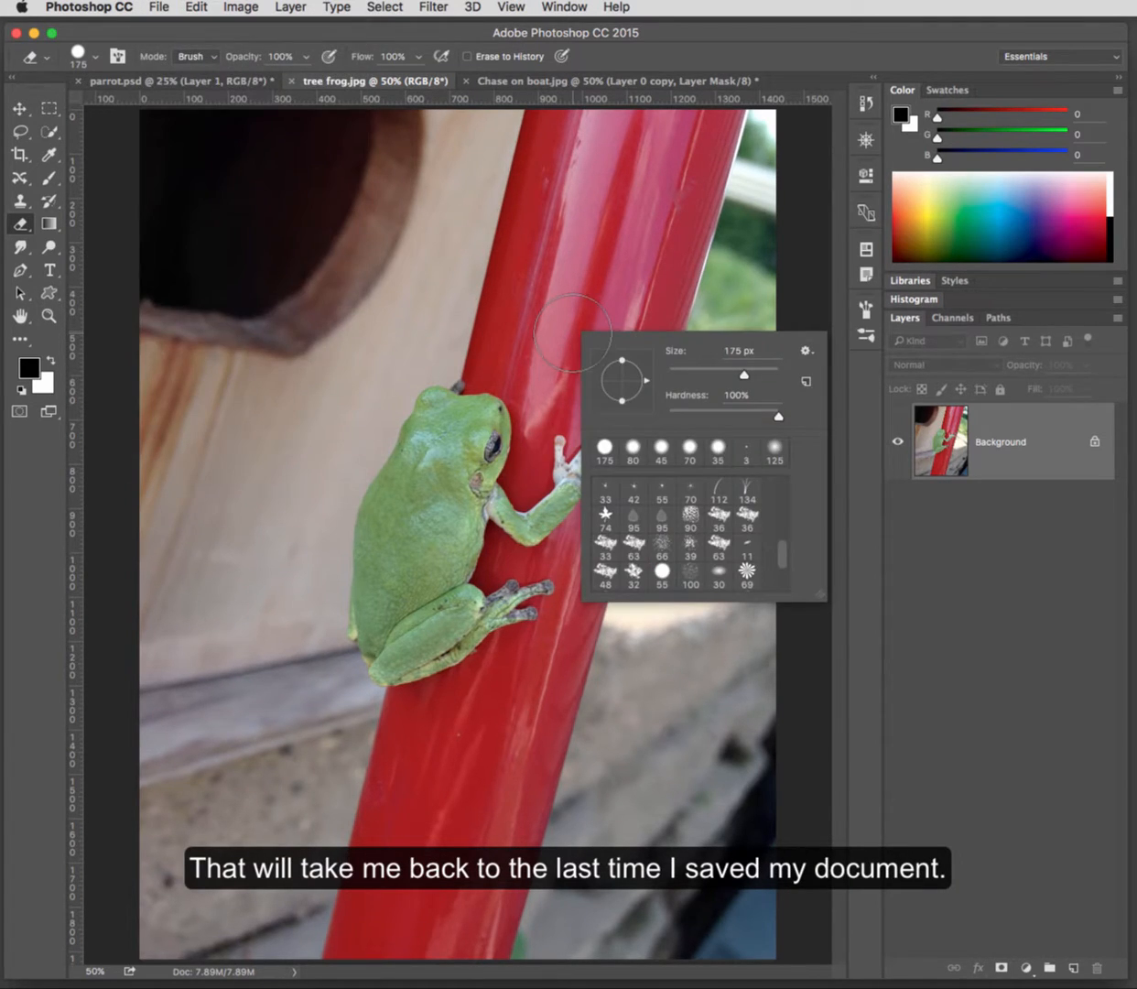
left_click(100, 231)
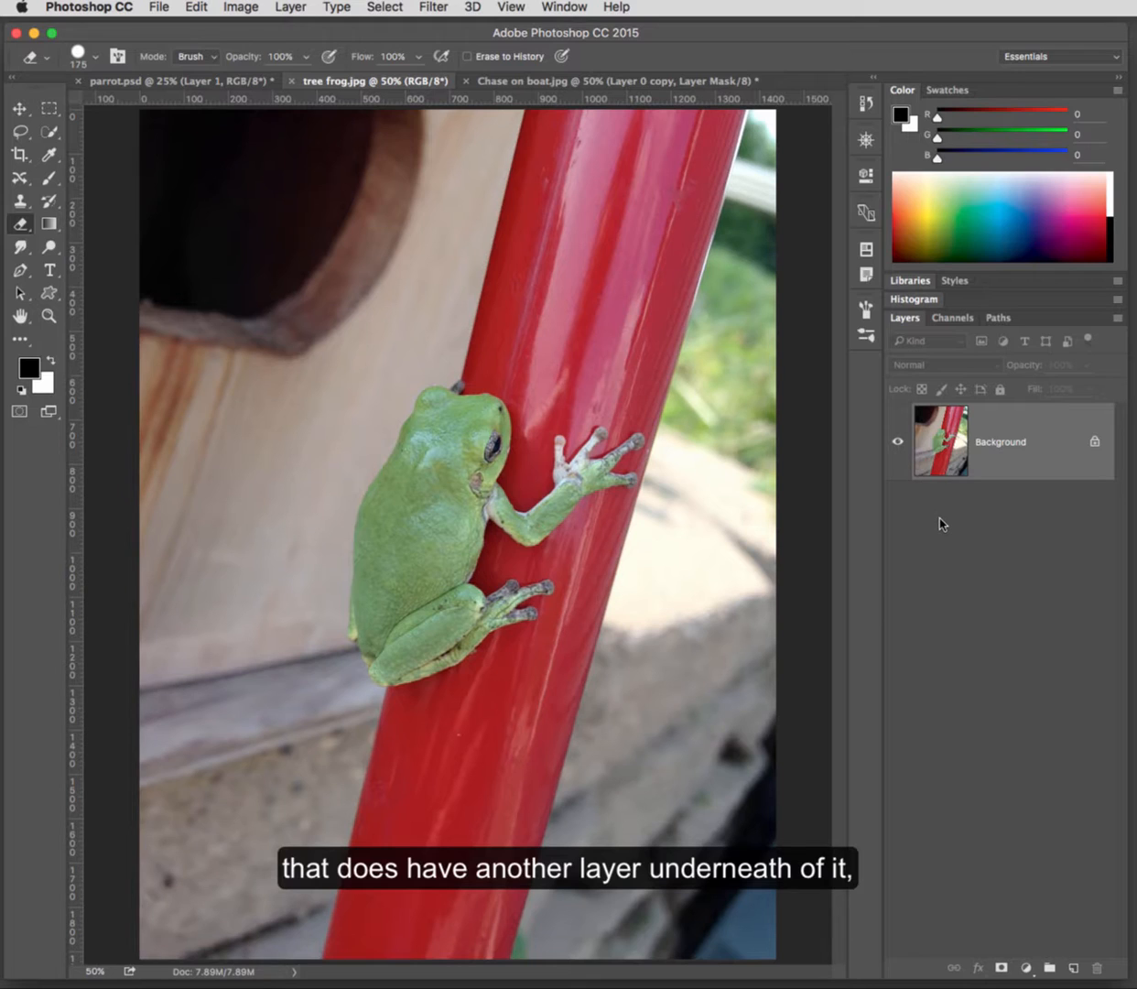
Step: Add an empty layer beneath the photo, converting the Background into a normal layer named Layer 0
left_click(1073, 968)
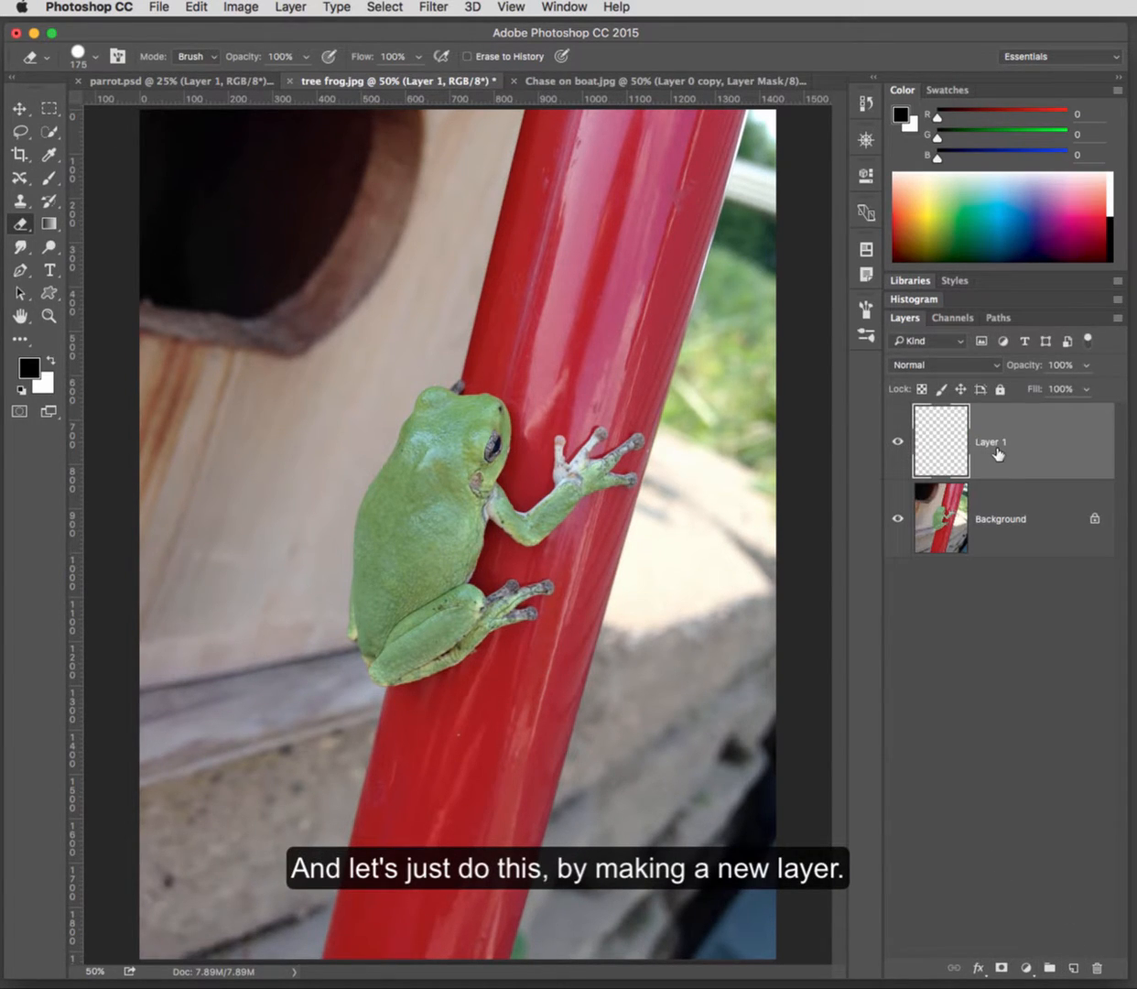
left_click_drag(970, 444, 991, 593)
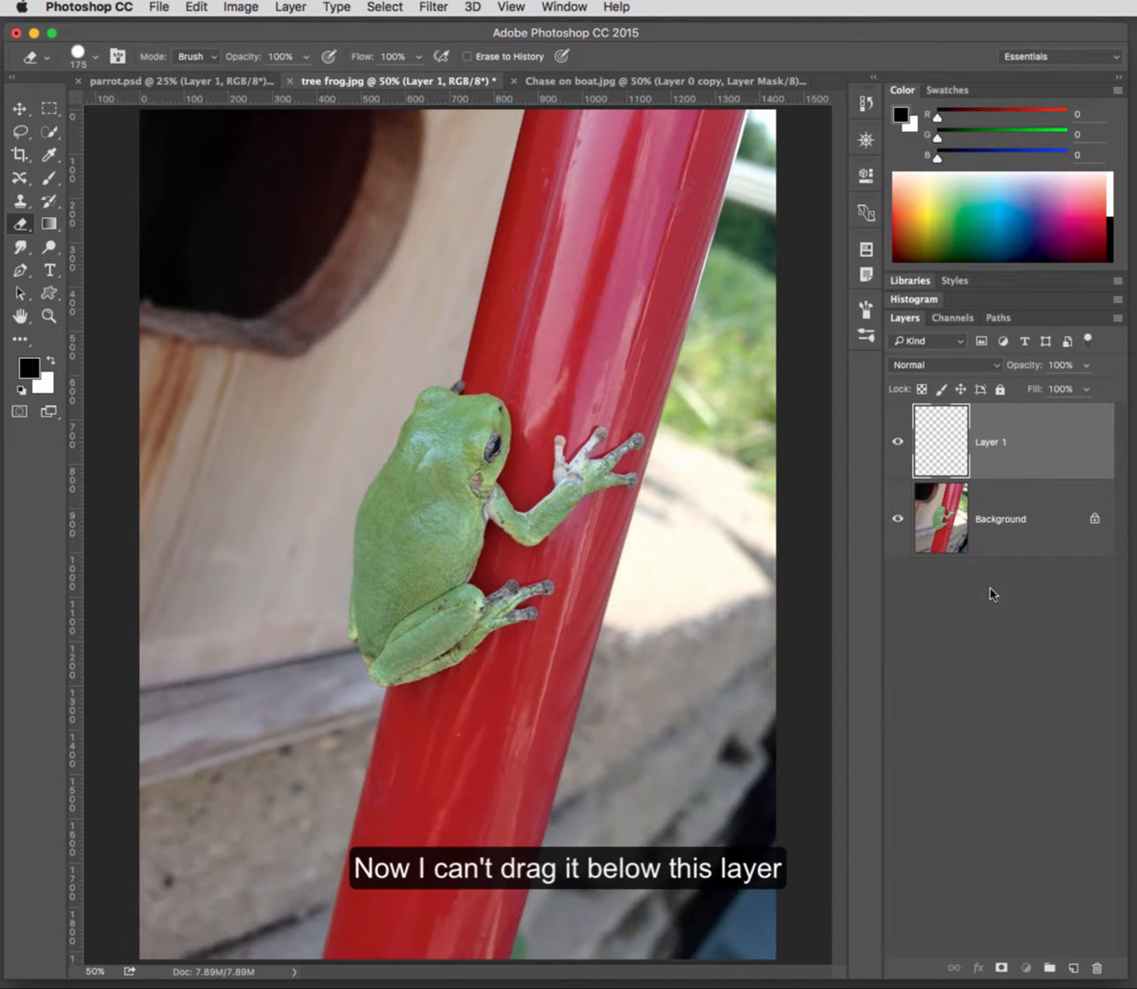
double_click(1011, 526)
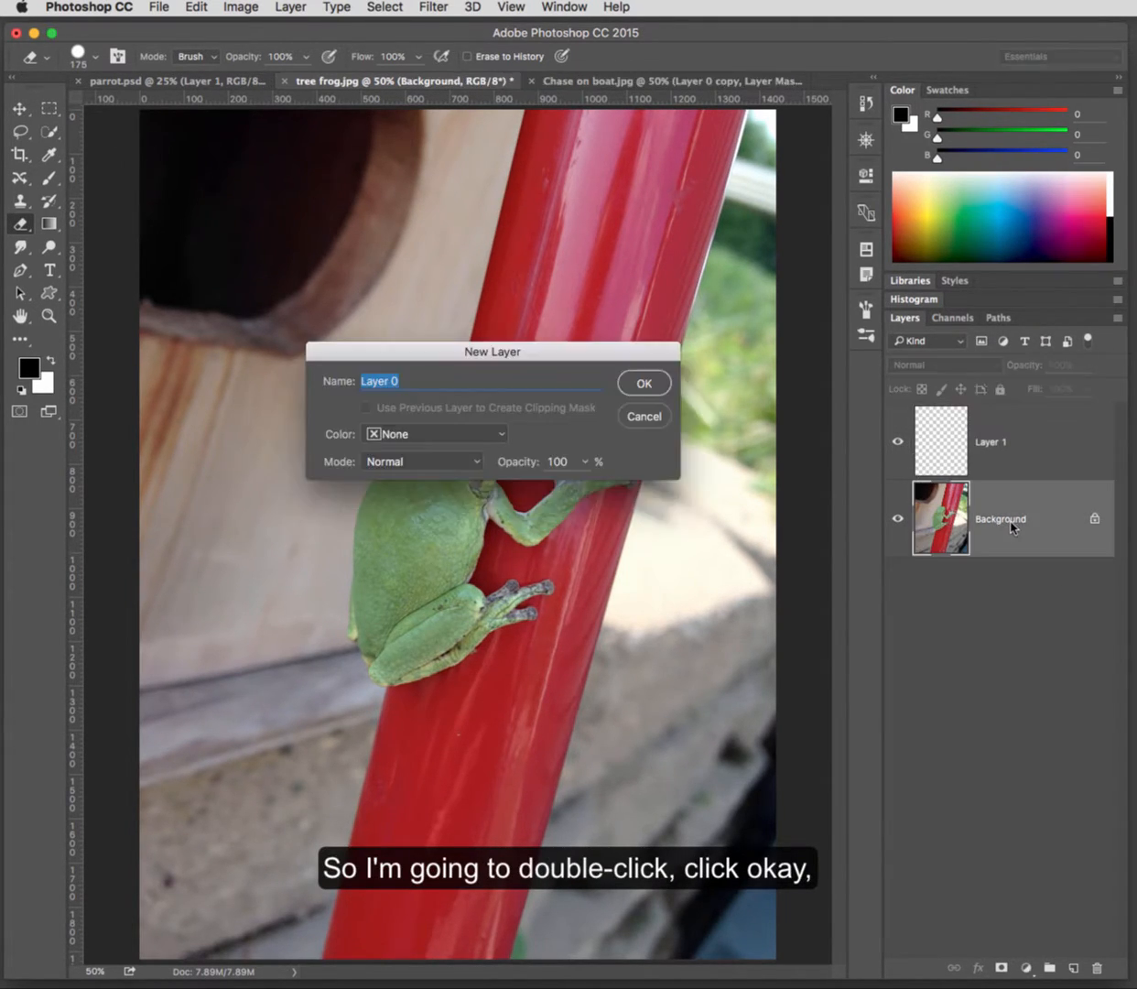
left_click(644, 389)
left_click_drag(960, 439, 984, 561)
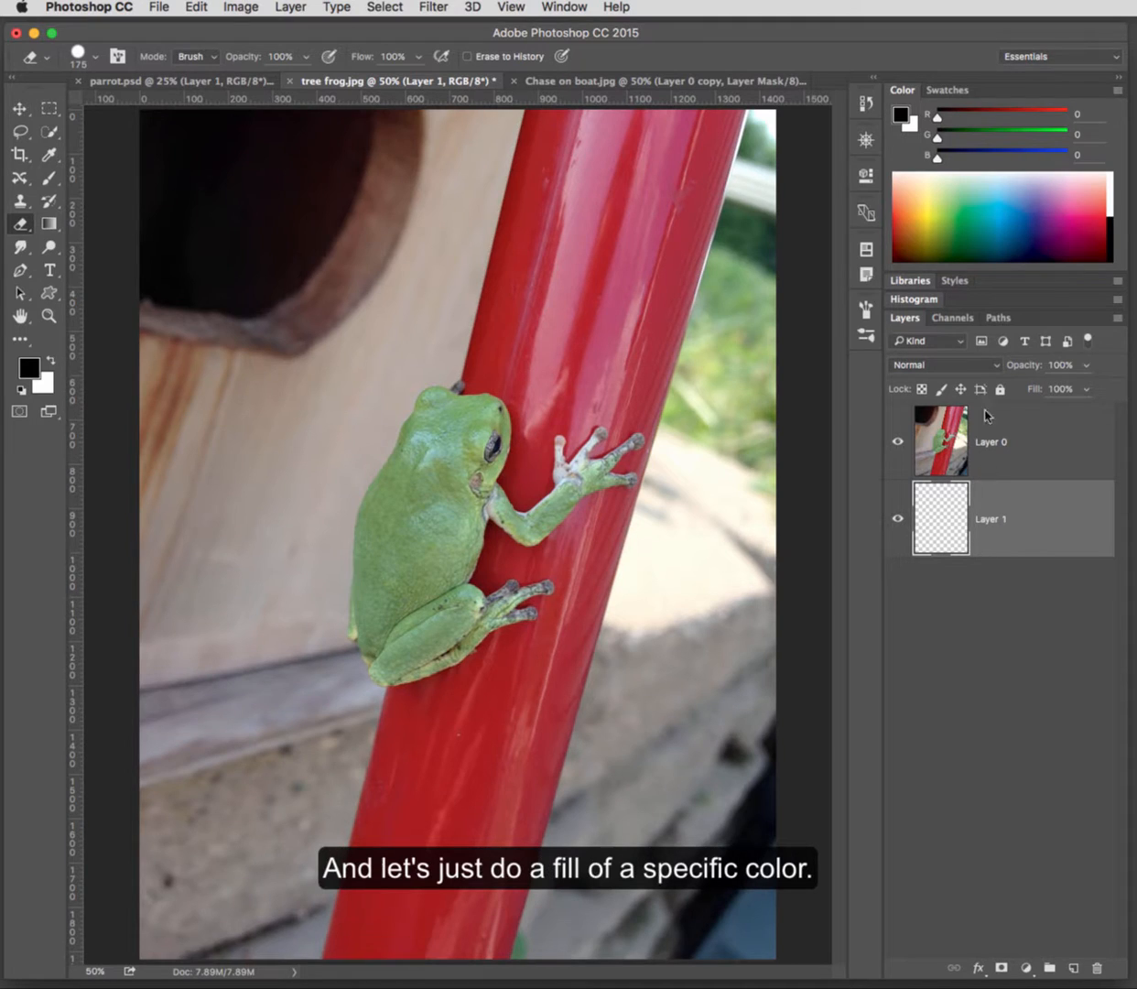
Step: Choose a blue foreground color (R 0, G 105, B 162) and fill Layer 1 with it
left_click(1011, 218)
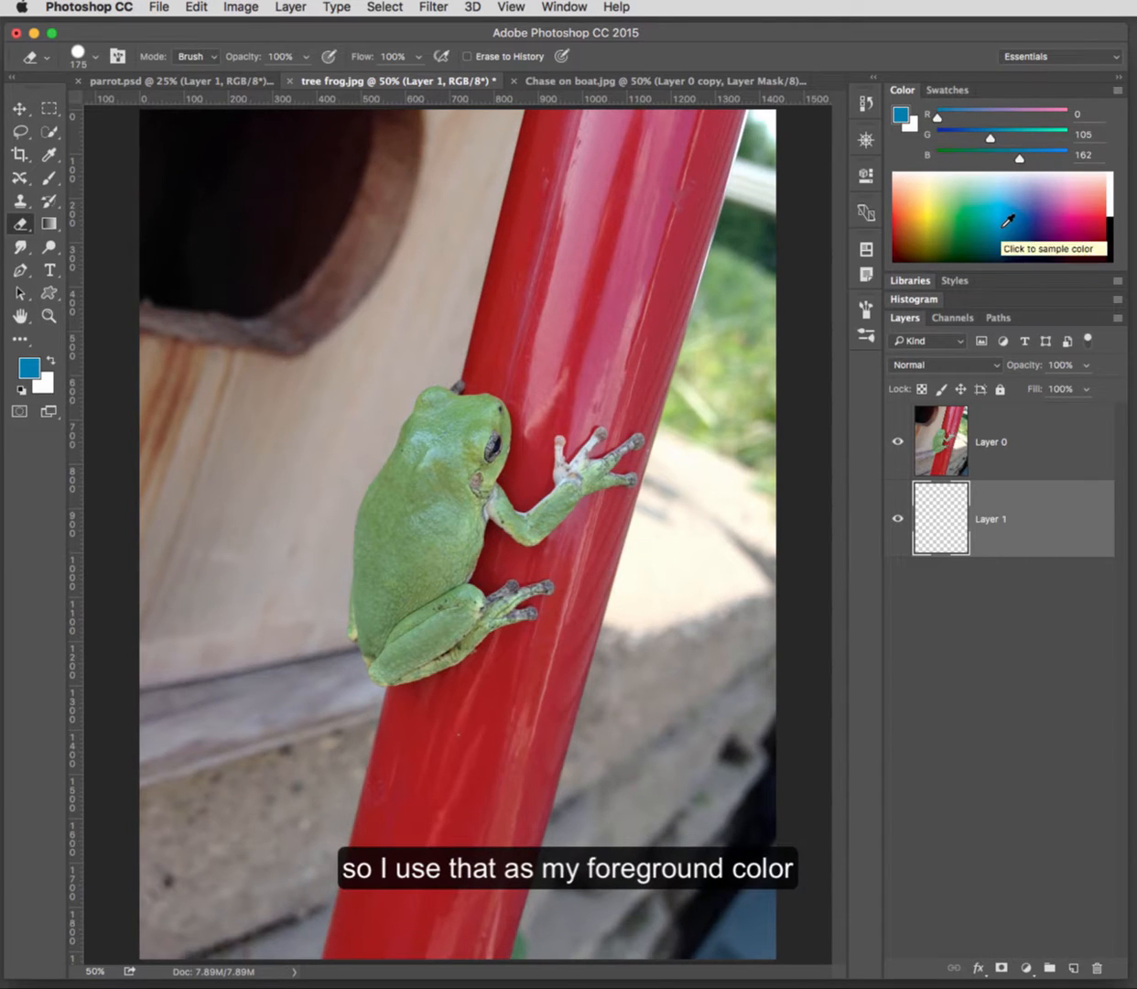
key("super+BackSpace")
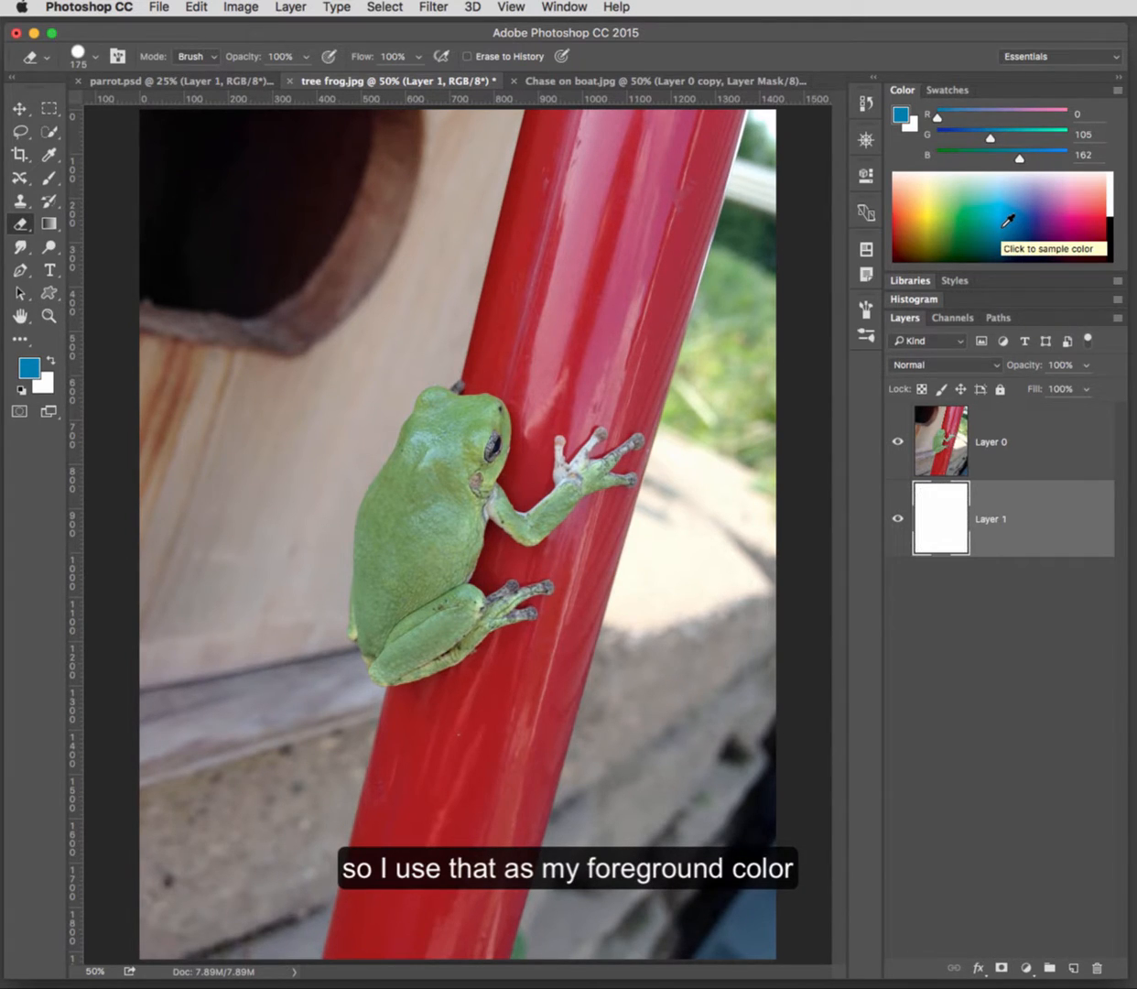
key("alt+BackSpace")
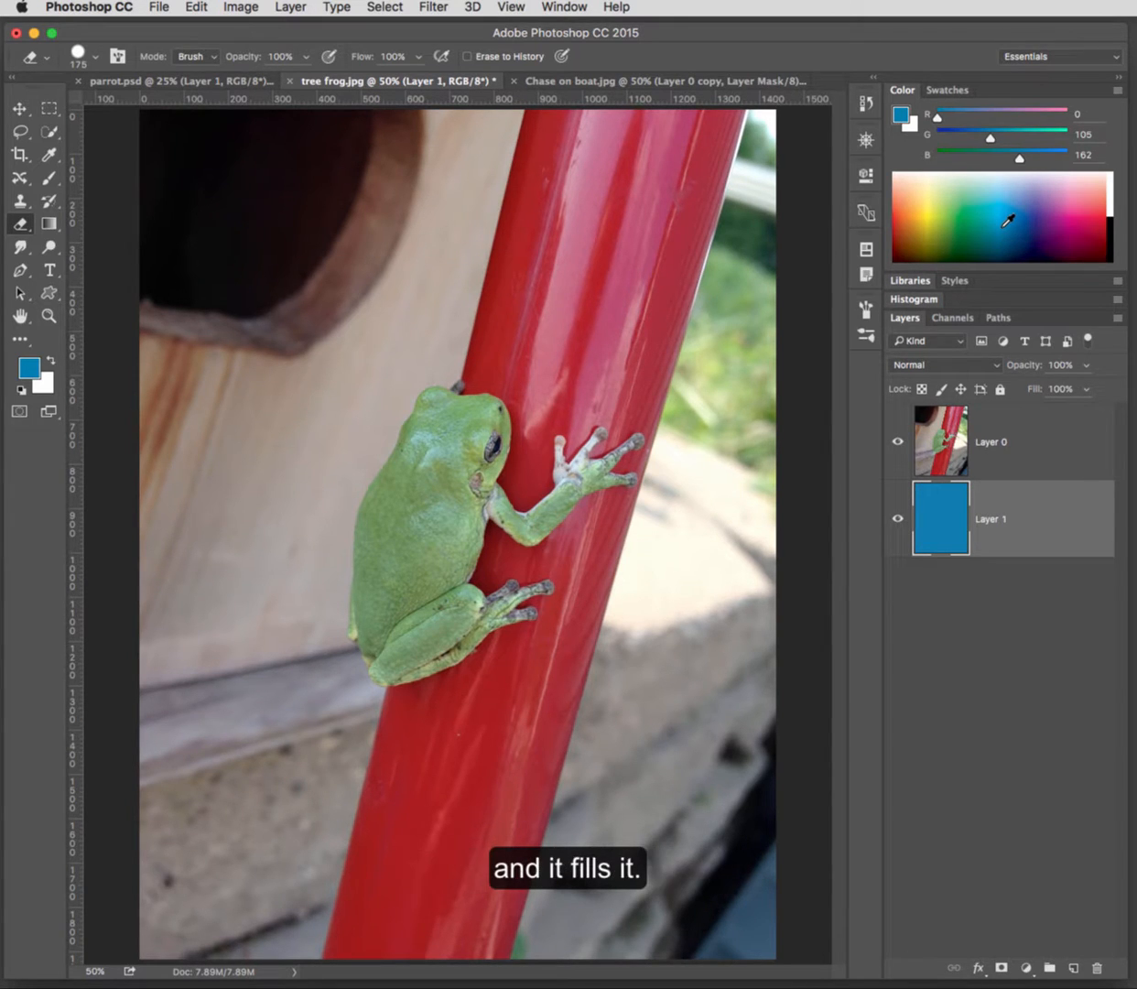
left_click(204, 8)
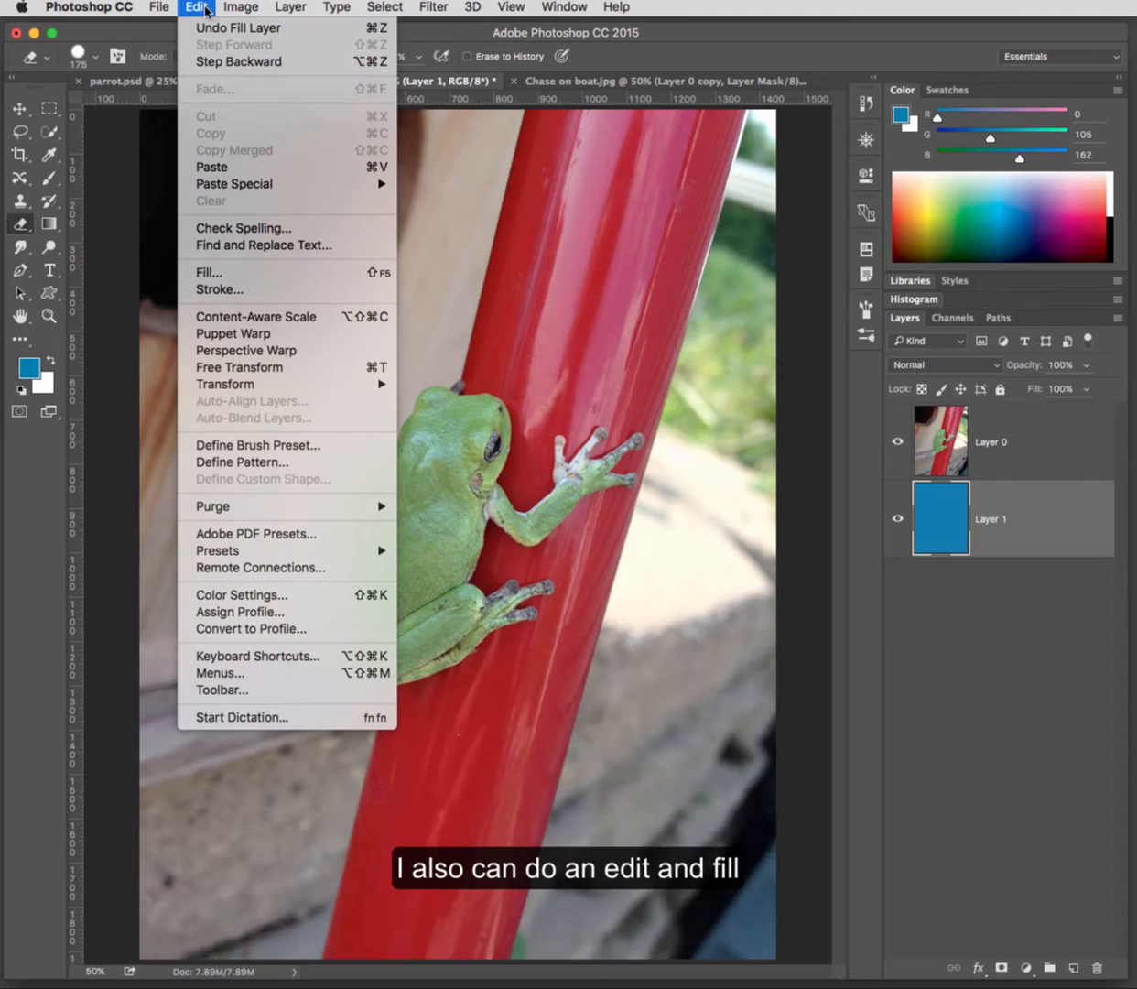
left_click(205, 273)
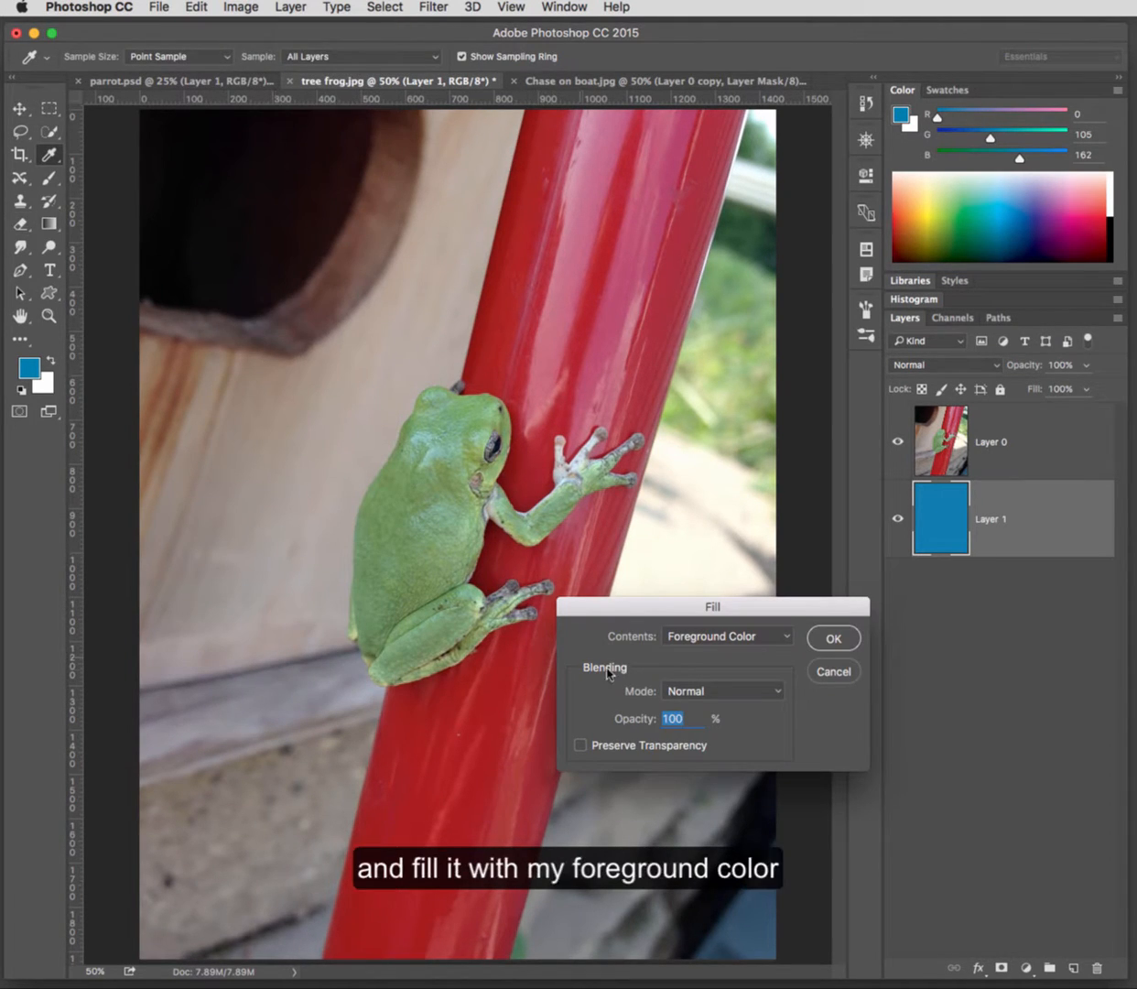
left_click(740, 643)
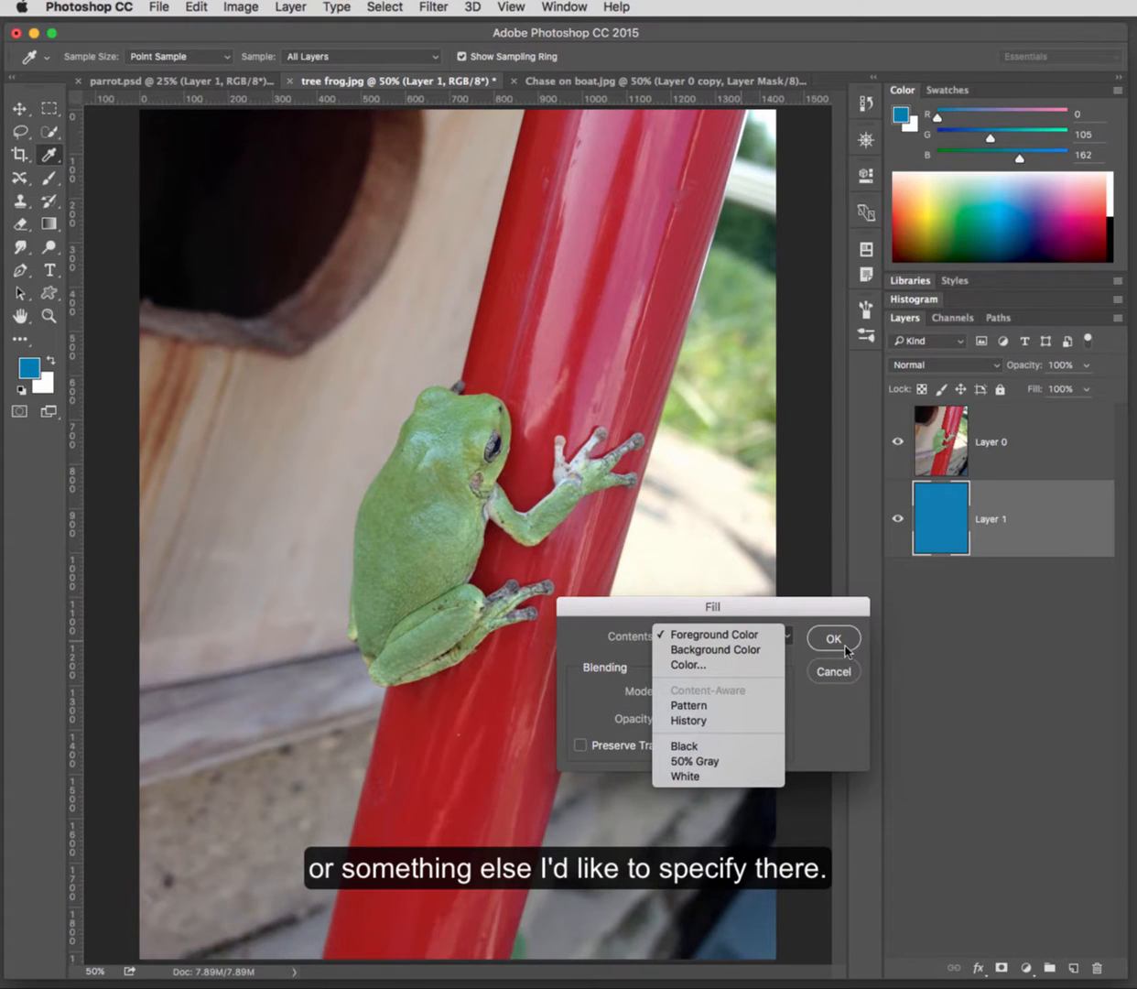
left_click(834, 676)
left_click(834, 676)
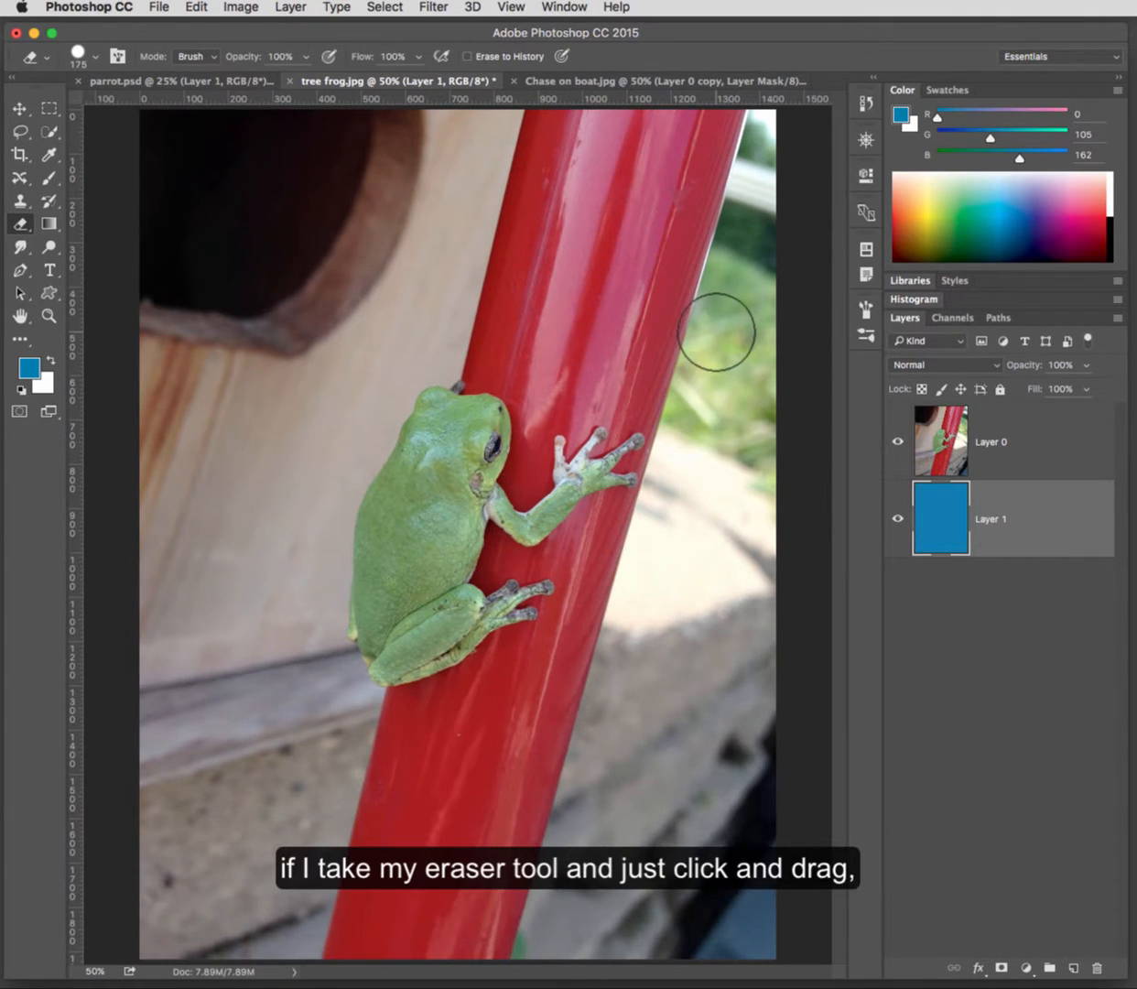
Step: Erase a vertical stroke from Layer 0 across the birdhouse hole's lower rim and wood, and hide Layer 1
left_click_drag(716, 344, 717, 365)
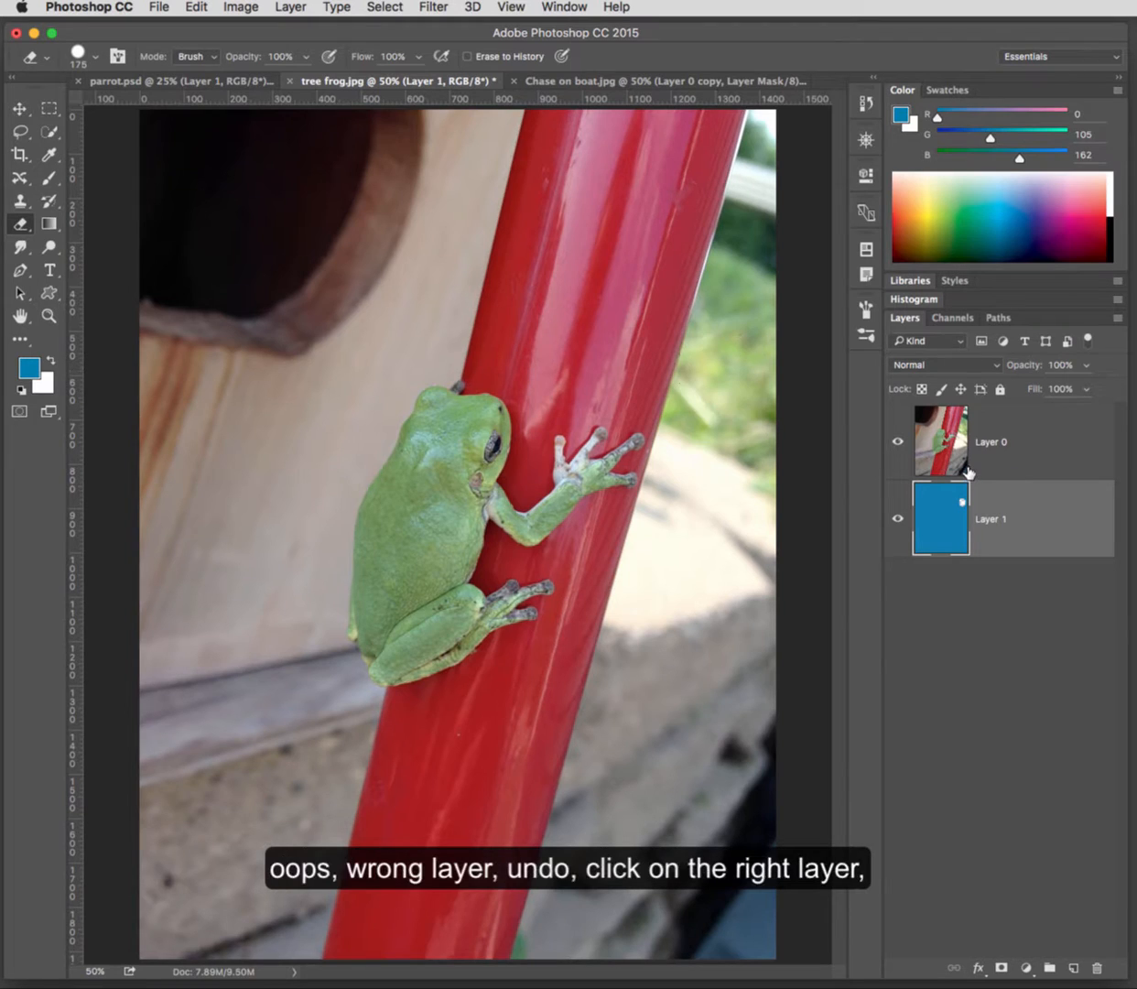
key("super+z")
left_click(982, 455)
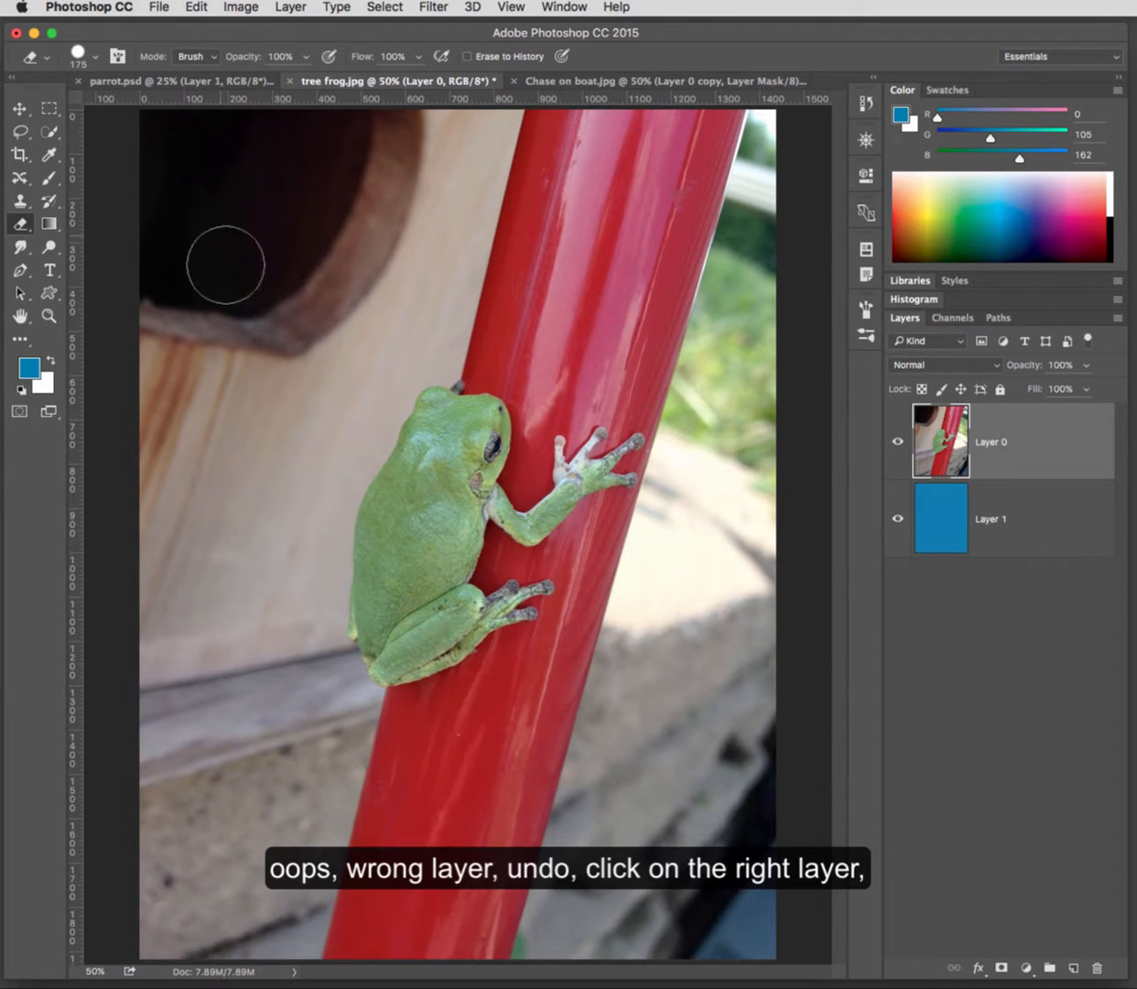
left_click(210, 334)
left_click_drag(210, 334, 210, 449)
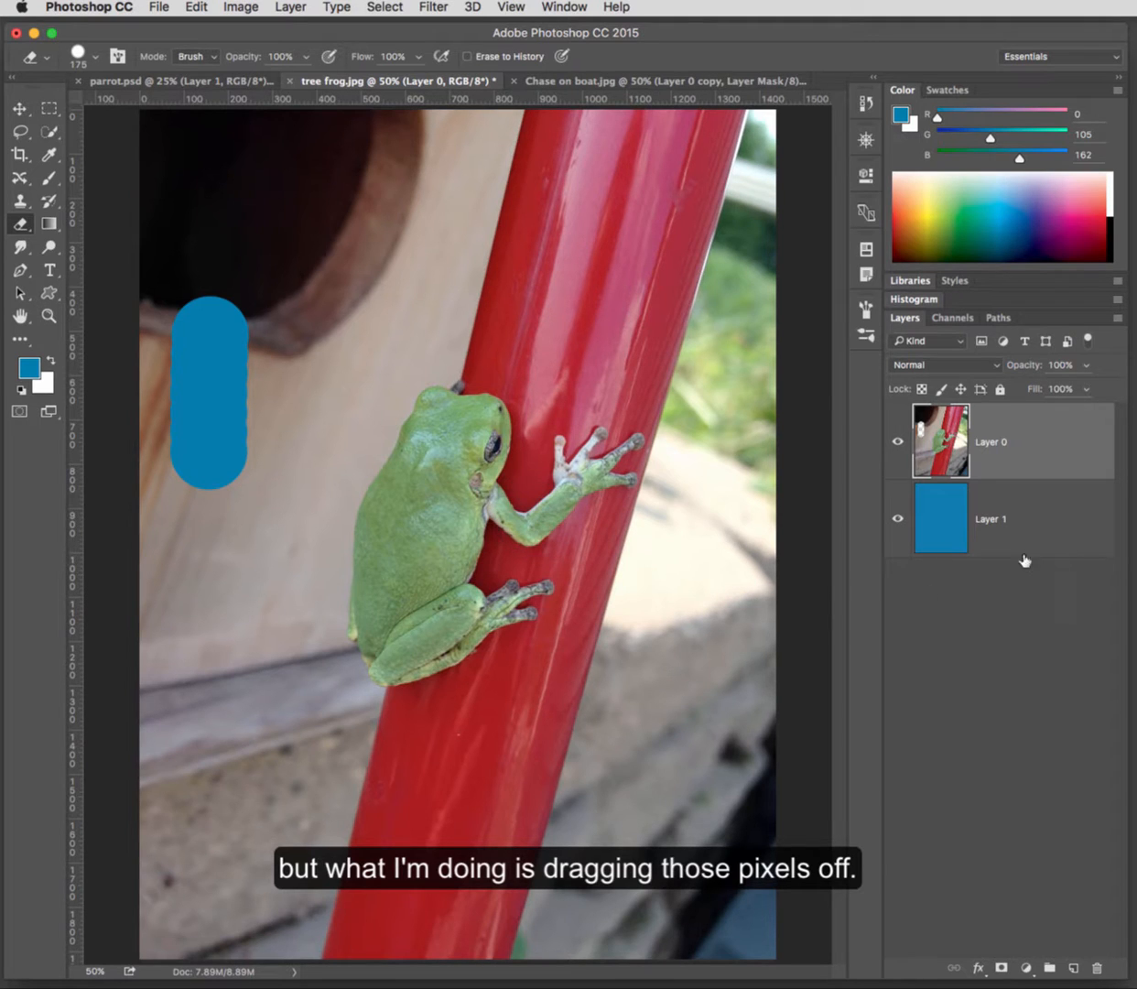
left_click(898, 520)
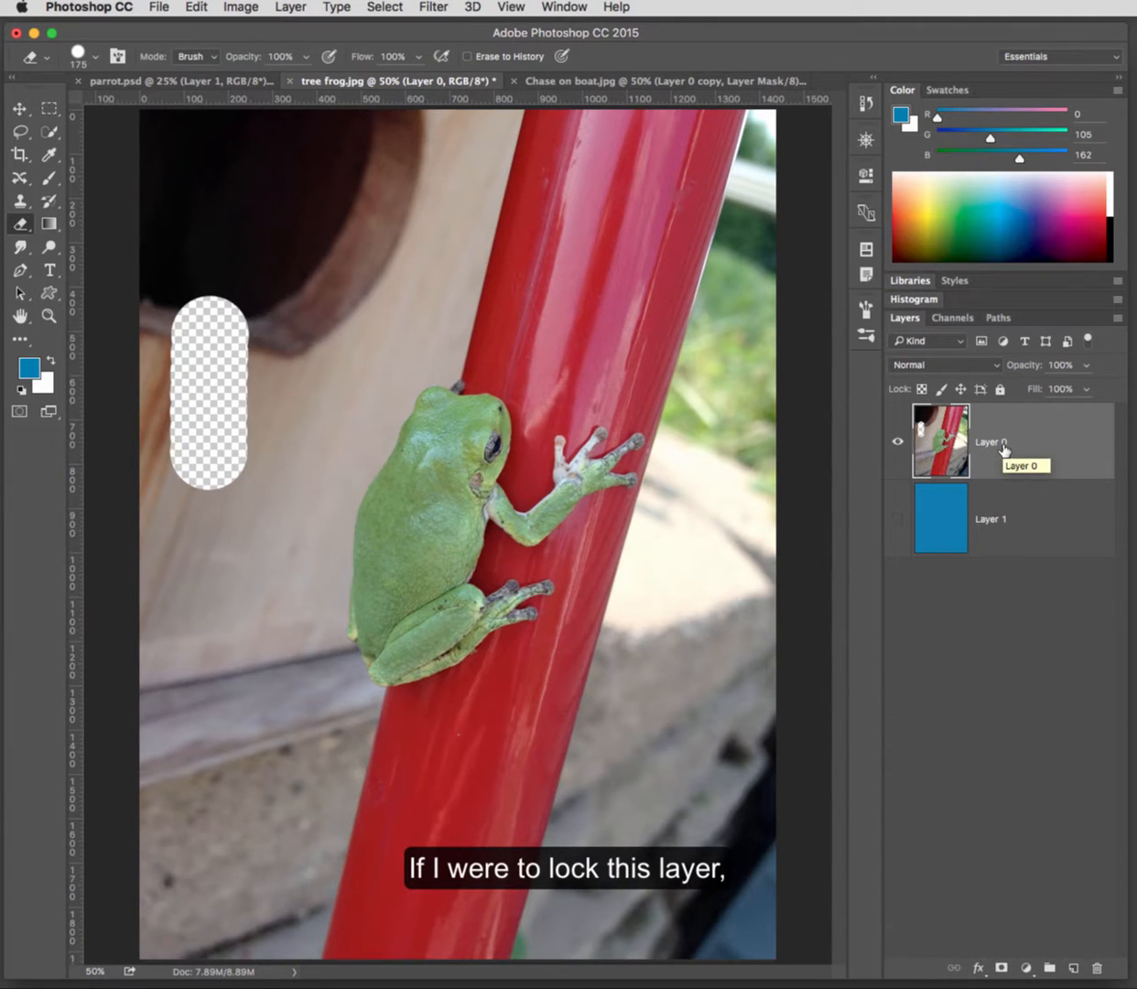
Step: Lock Layer 0's transparent pixels and erase a second vertical stroke below the first one
left_click(922, 392)
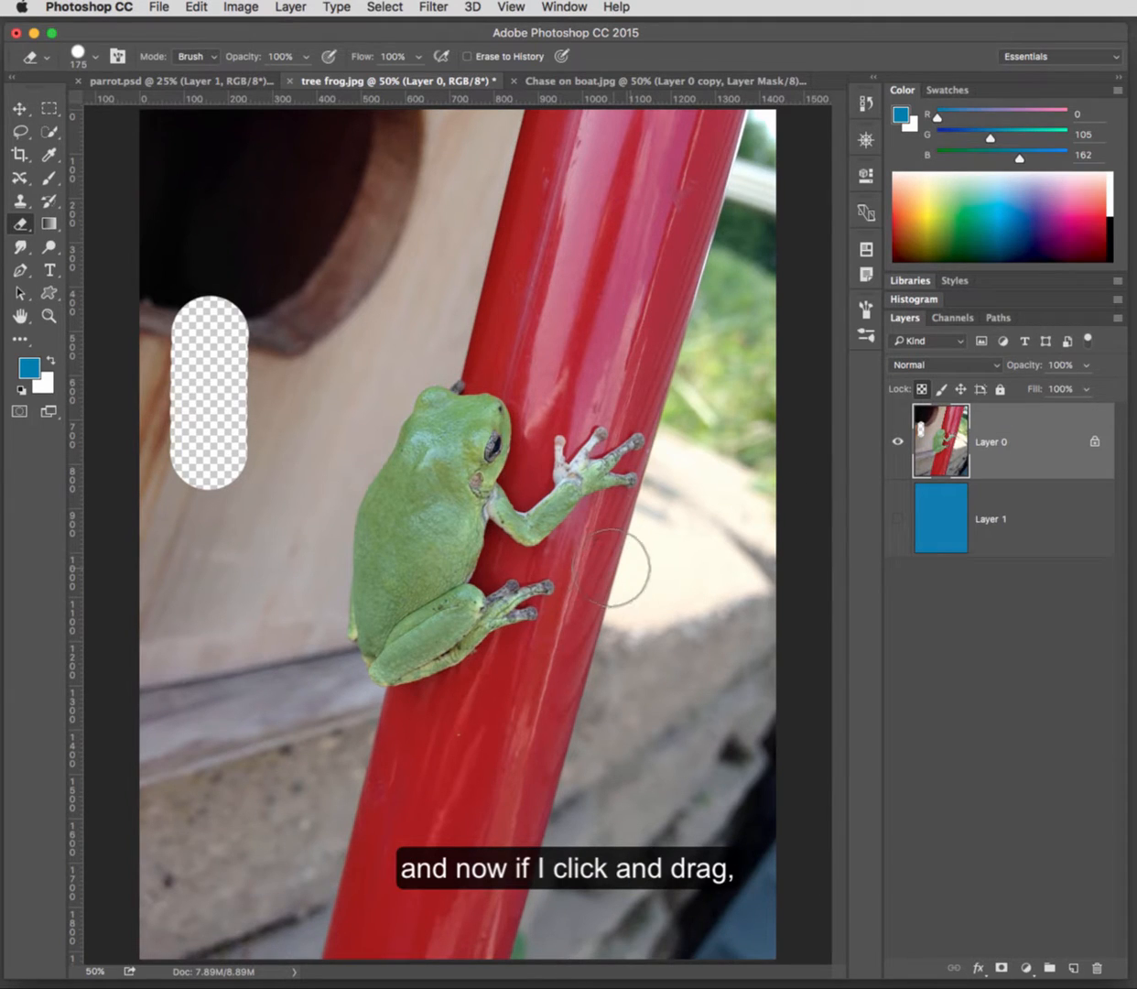
left_click_drag(246, 549, 236, 722)
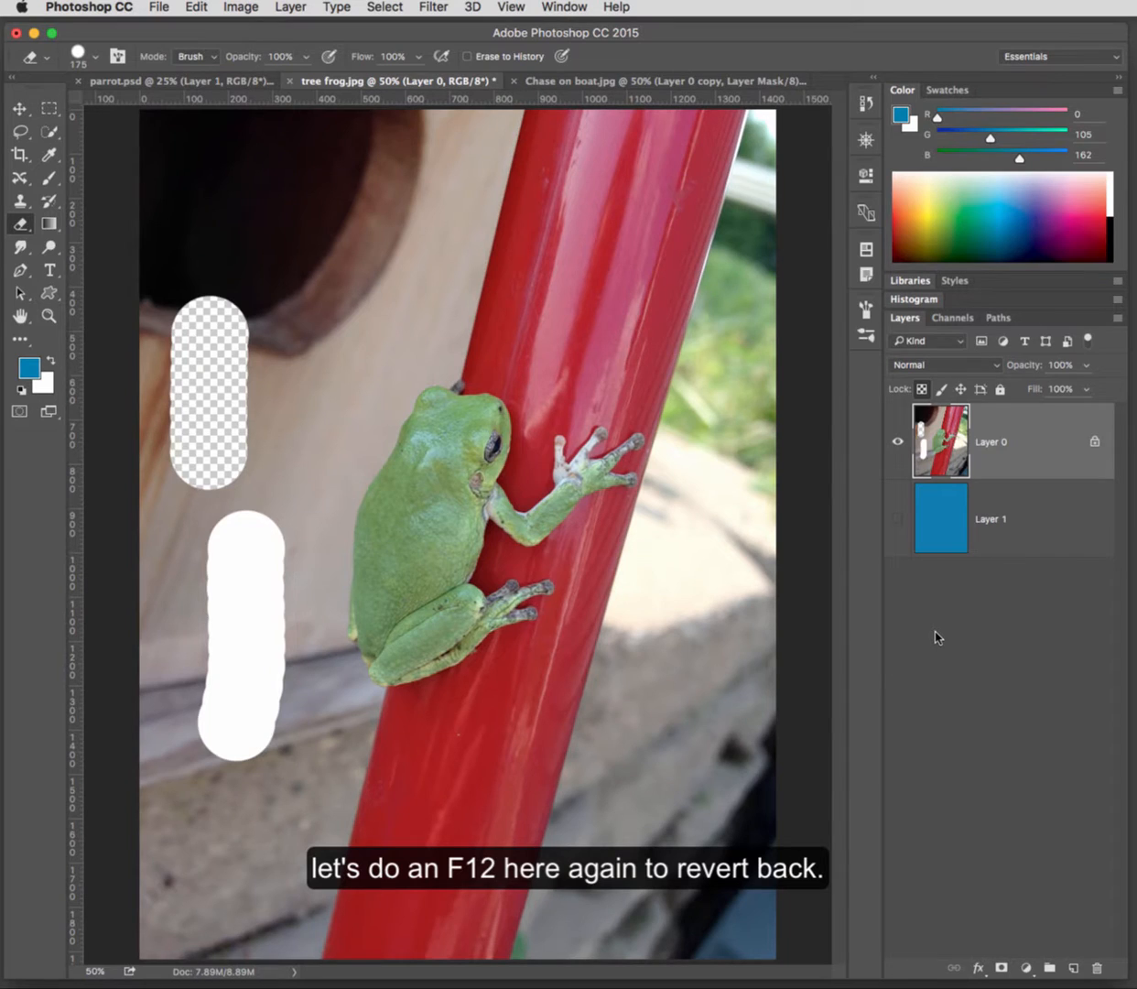
Step: Revert the image to its last saved version and erase a vertical stroke on the Background layer beside the frog
key("F12")
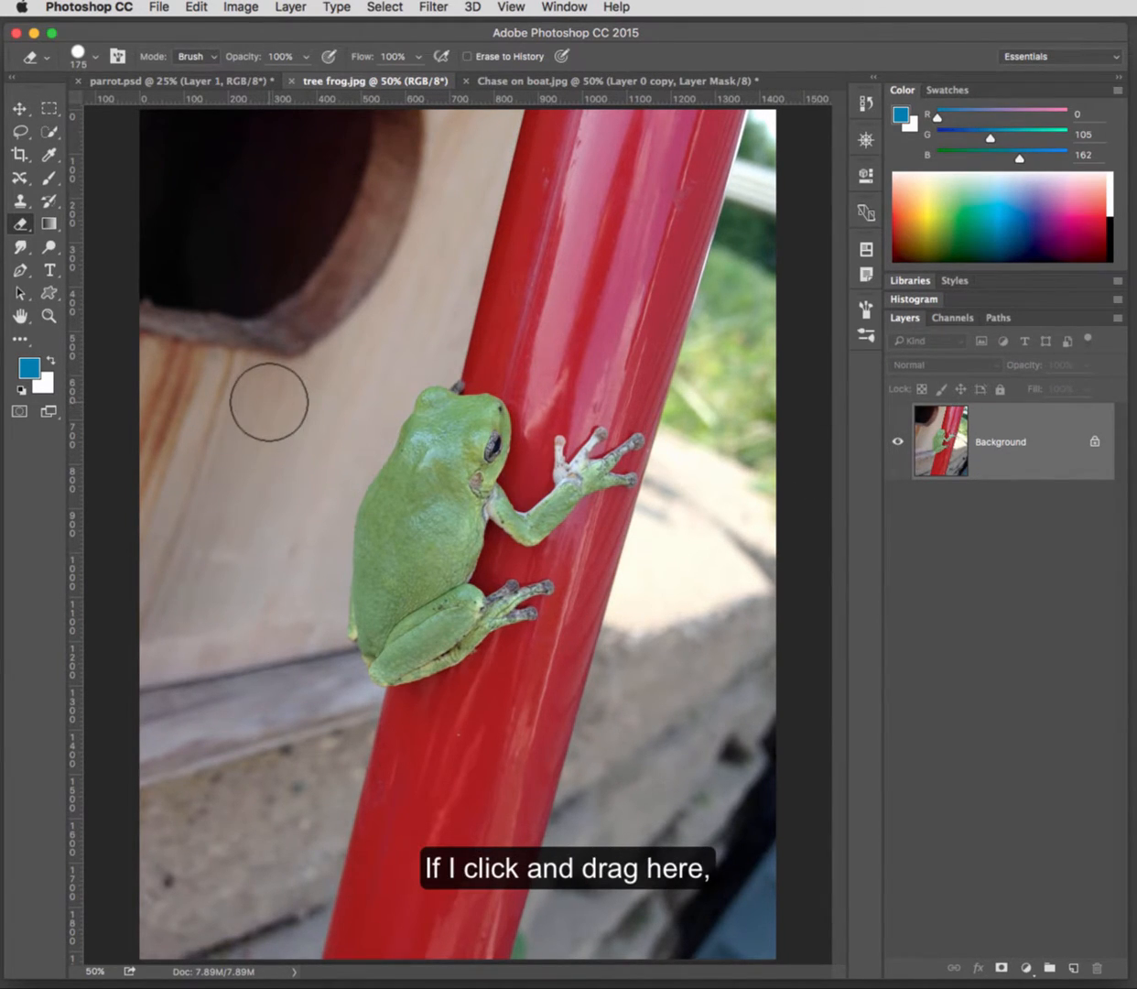
left_click_drag(269, 402, 253, 574)
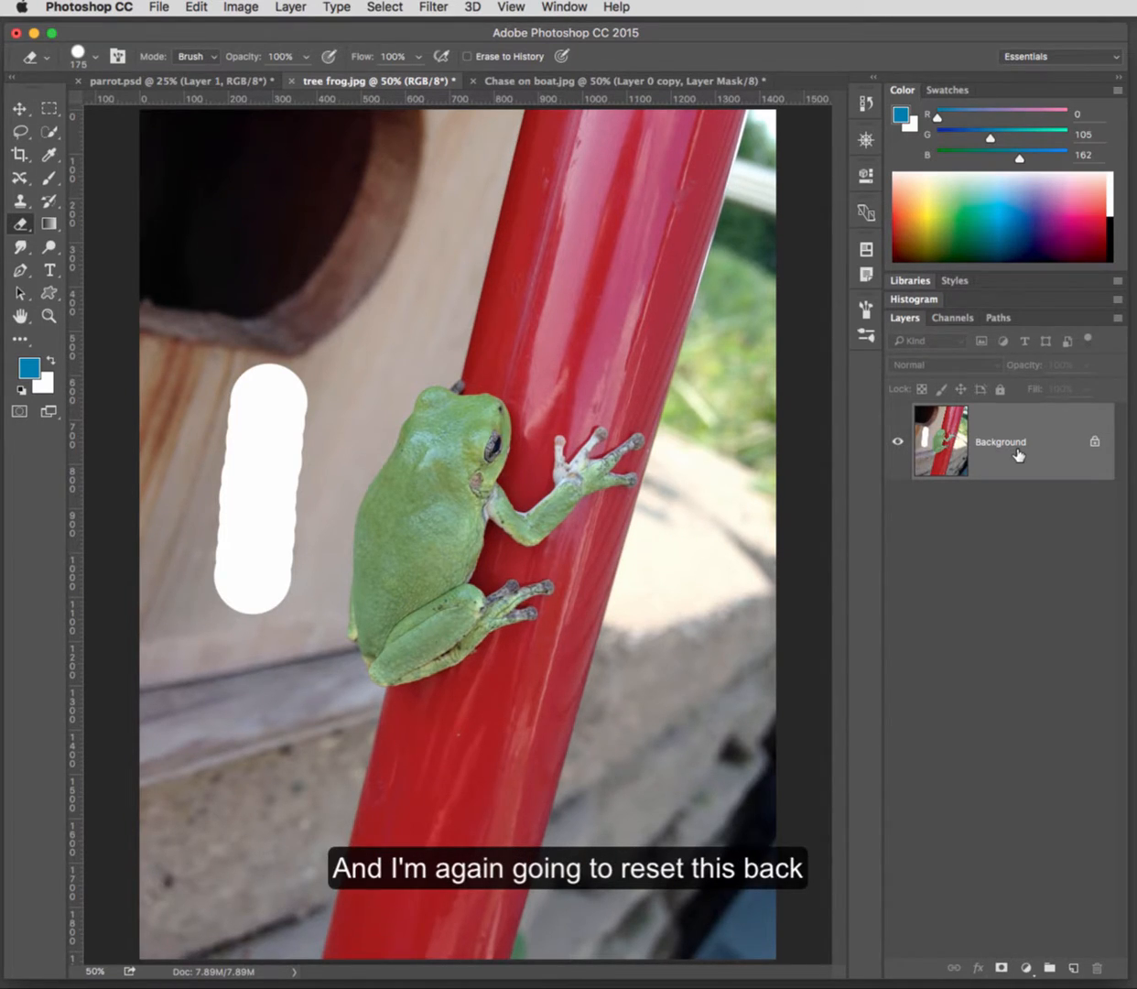
Step: Undo the erased stroke on the Background layer and switch to the Magic Eraser Tool
key("super+z")
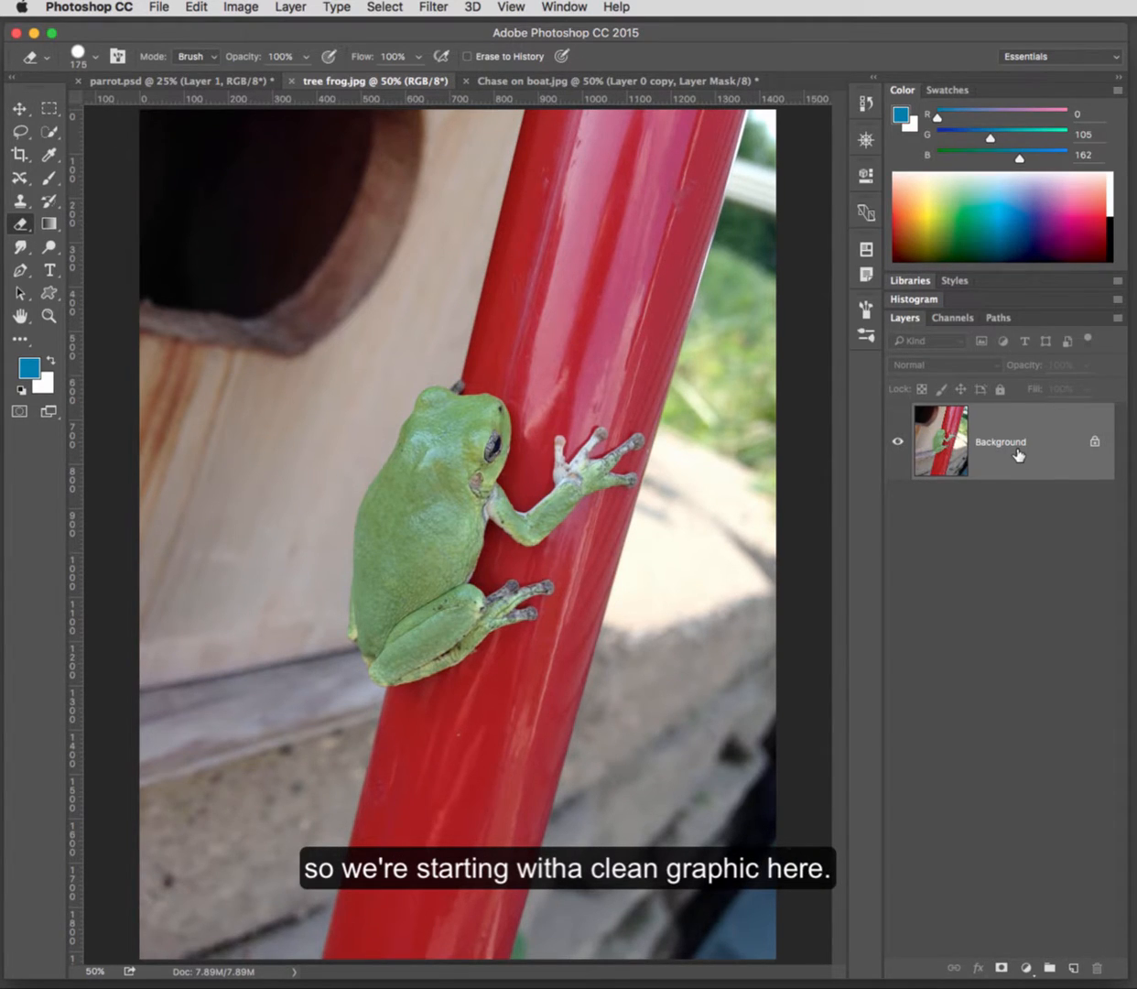
left_click(21, 224)
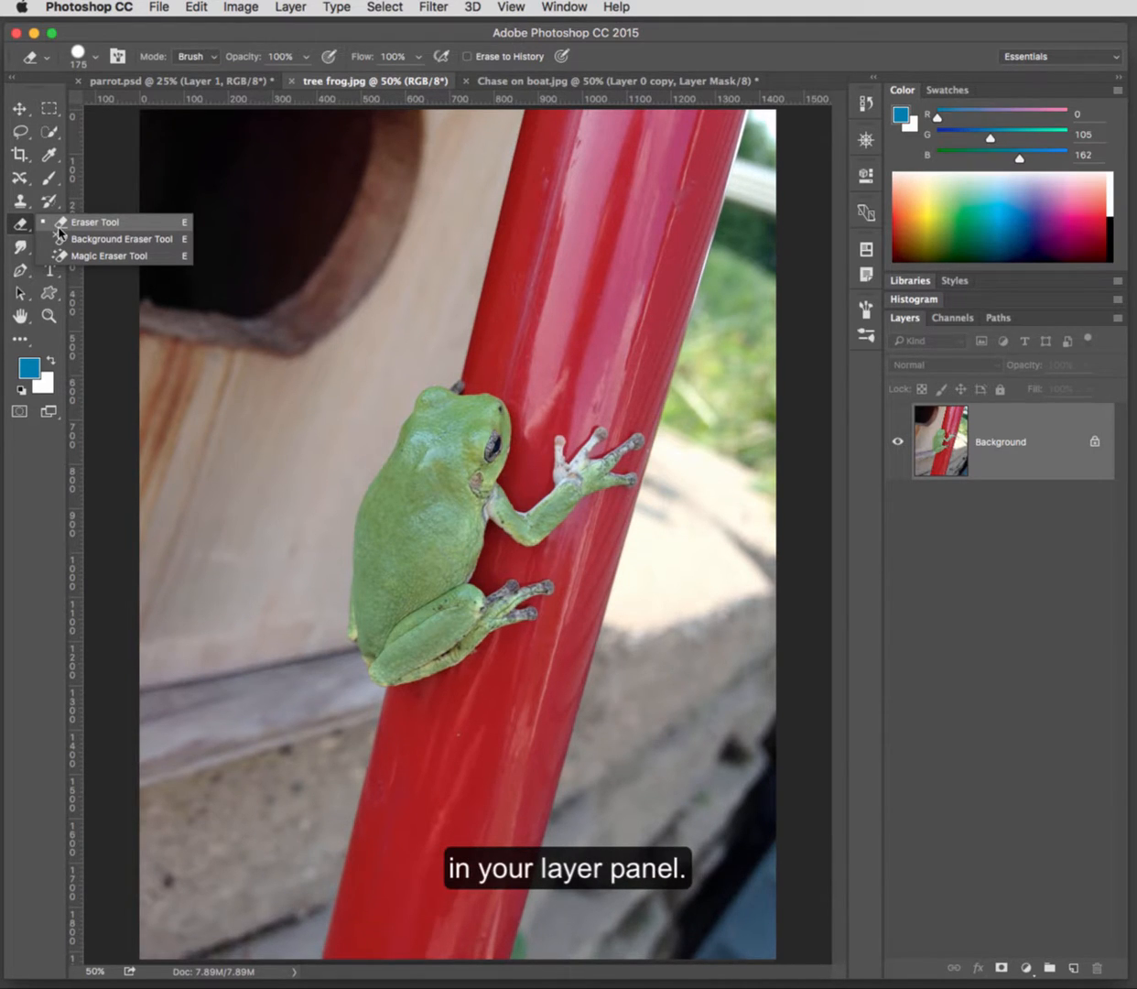
left_click(156, 254)
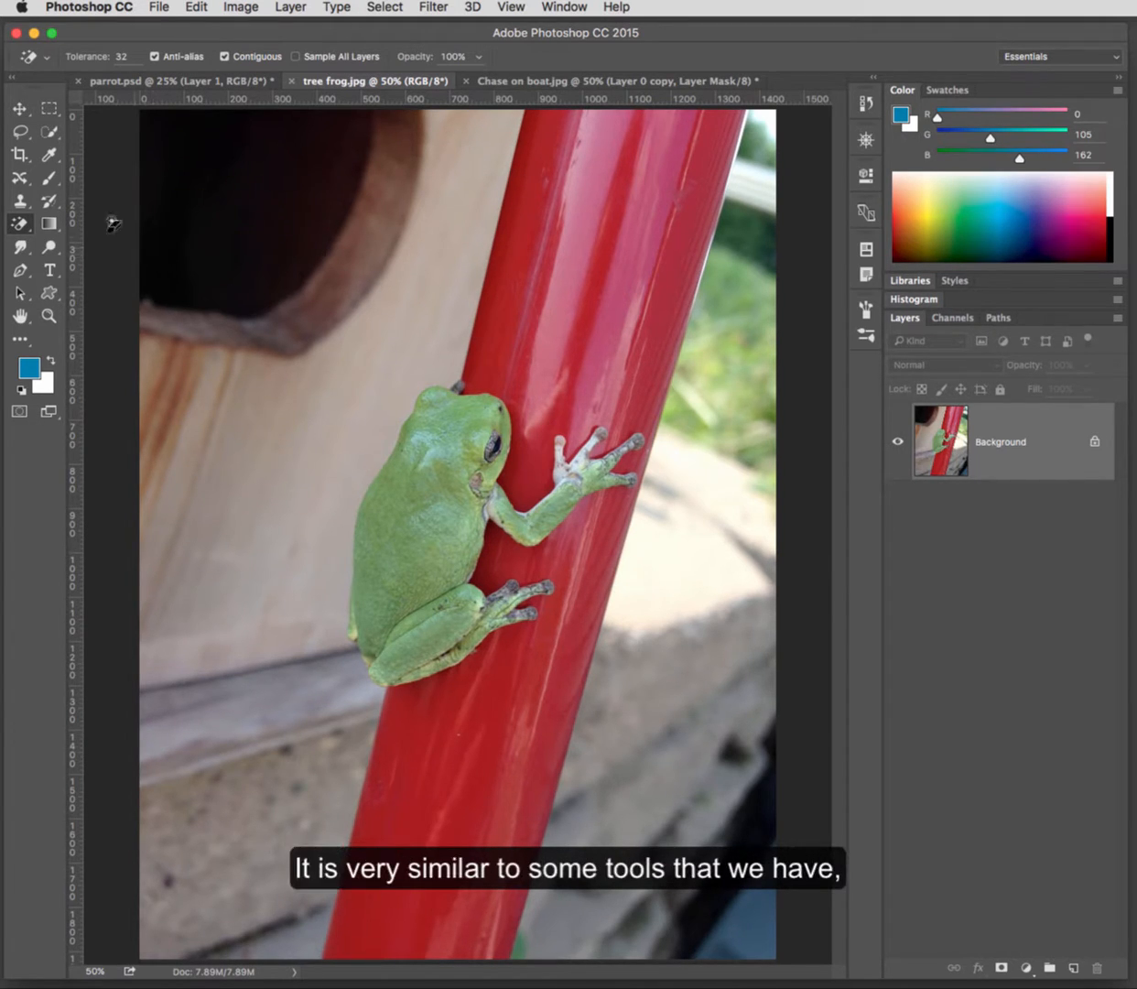
Step: View the Quick Selection and Magic Wand tools for comparison and return to the Magic Eraser Tool
left_click(55, 138)
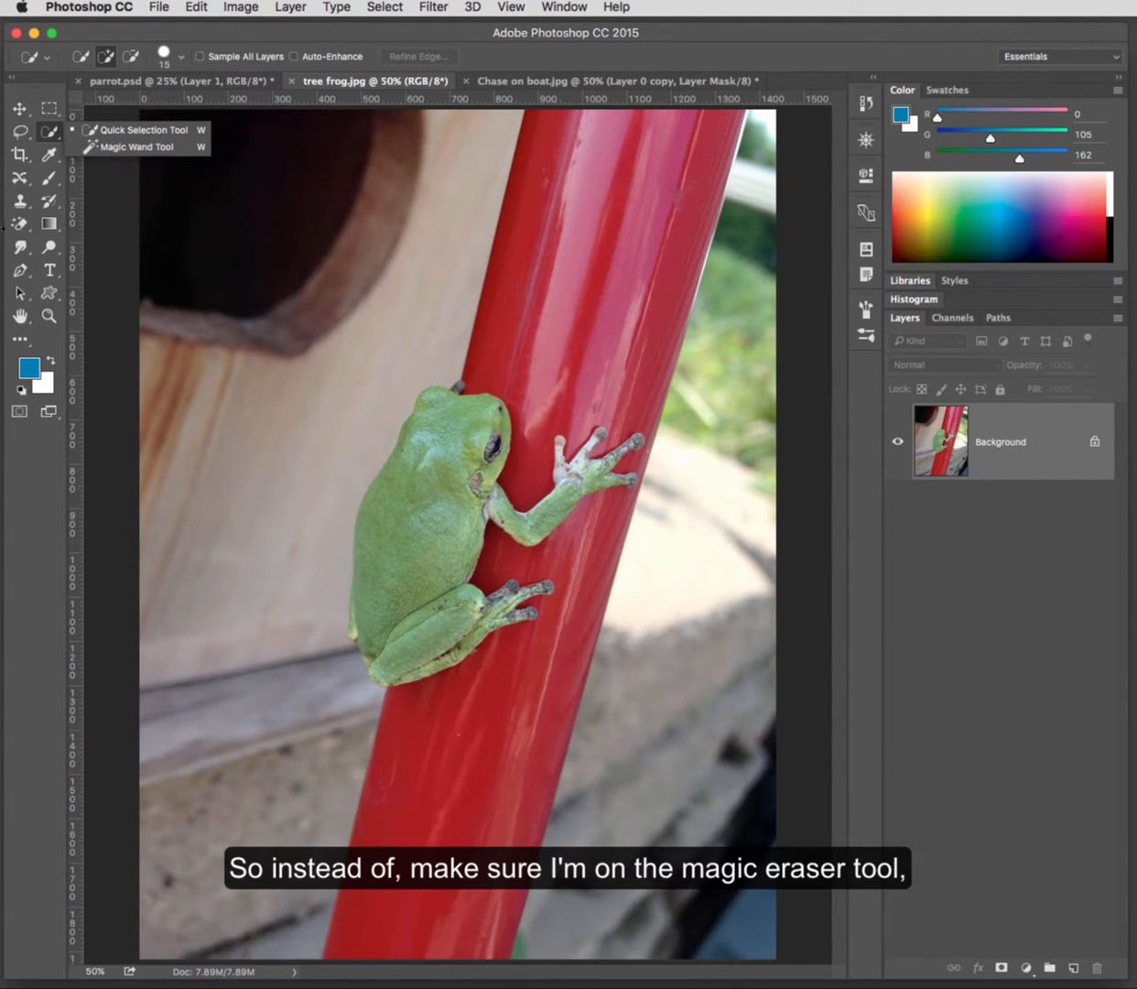
left_click(23, 227)
right_click(24, 229)
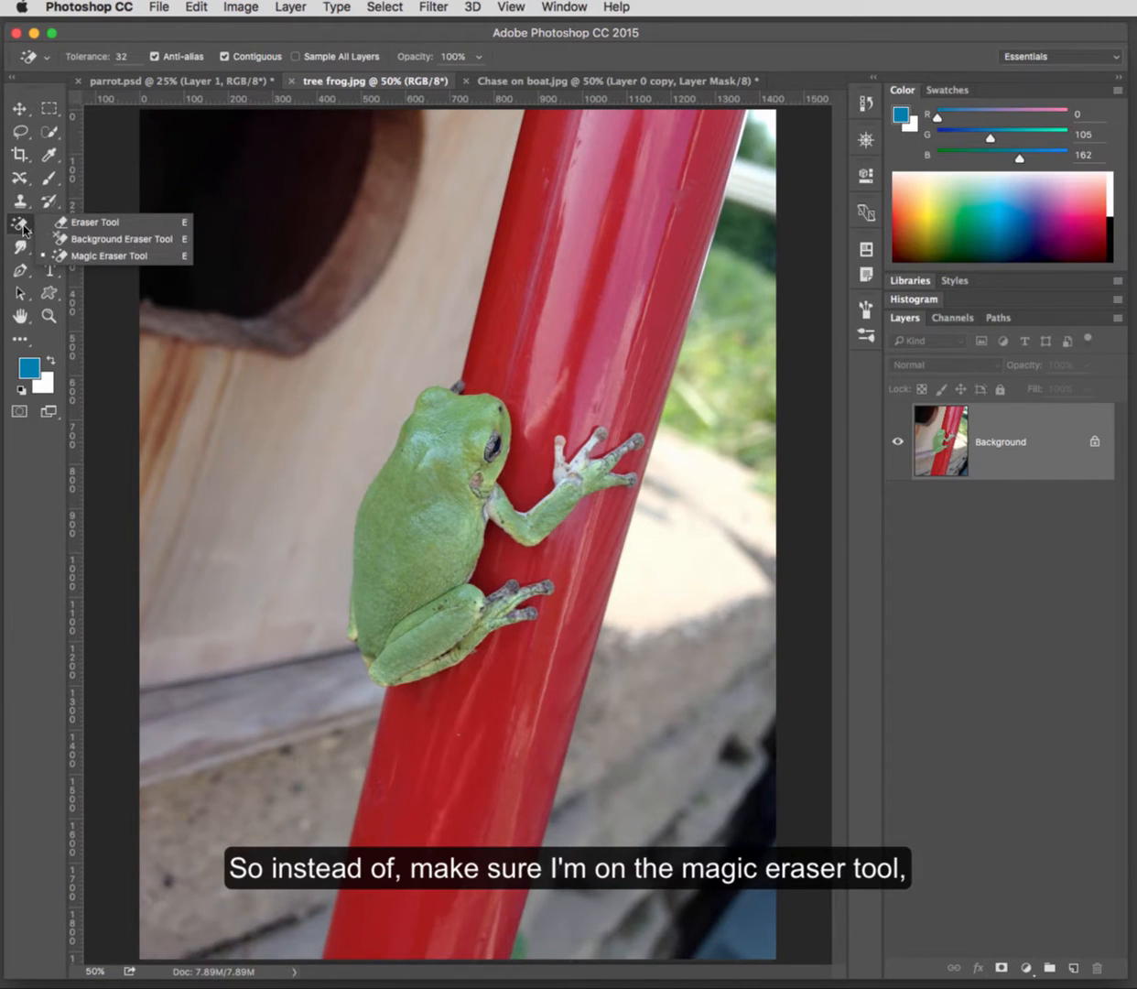
left_click(91, 256)
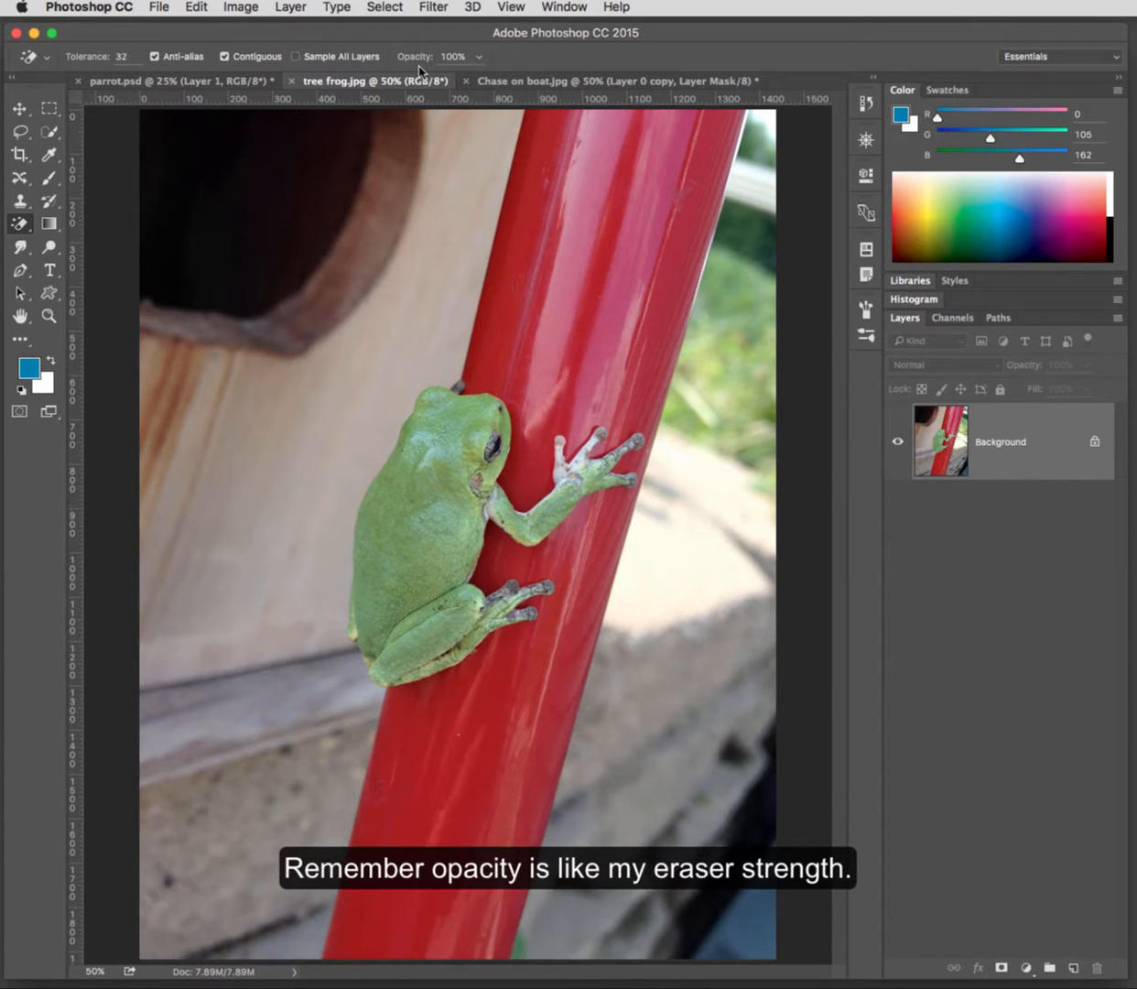
Step: Erase two areas of similar red on the upper pole with the Magic Eraser at tolerance 32
left_click(519, 237)
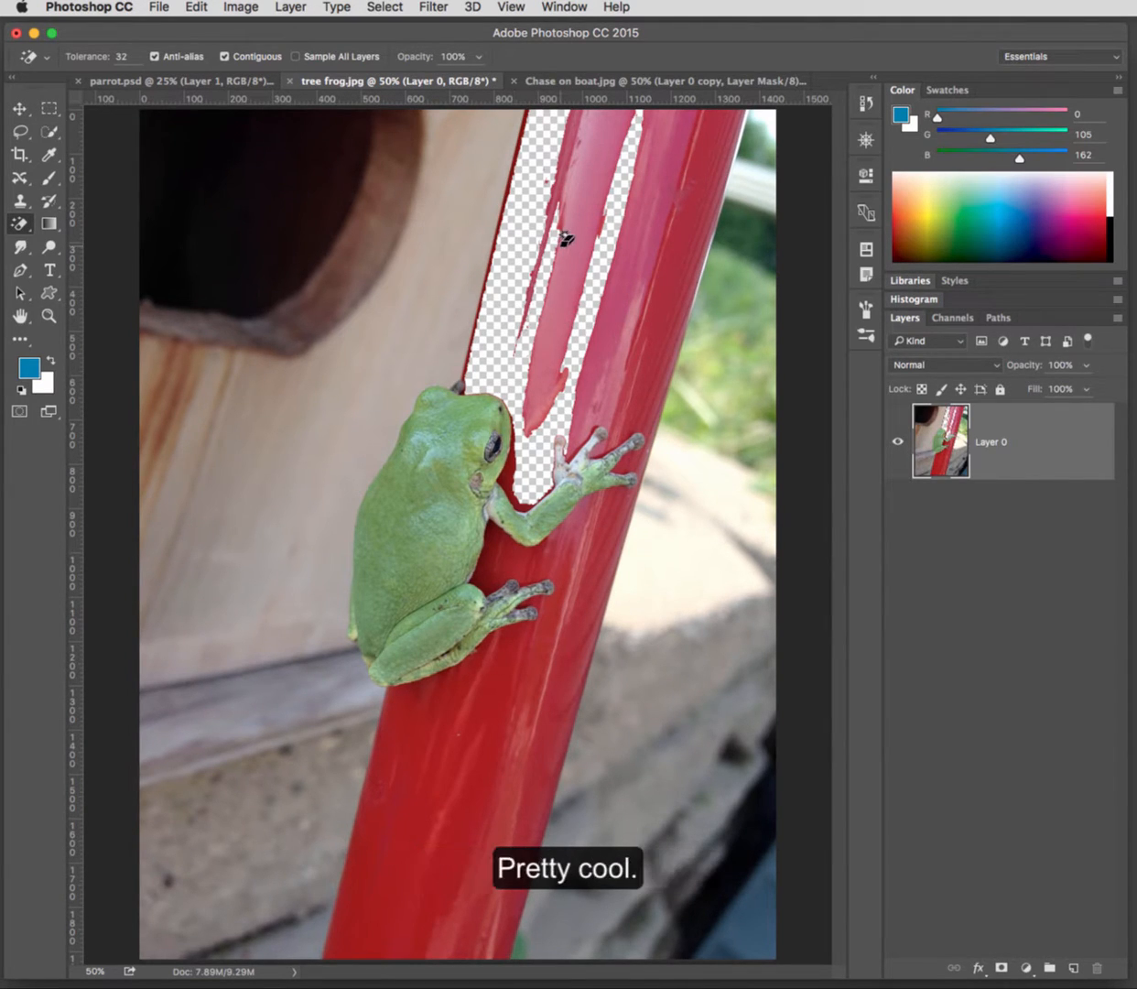
left_click(654, 245)
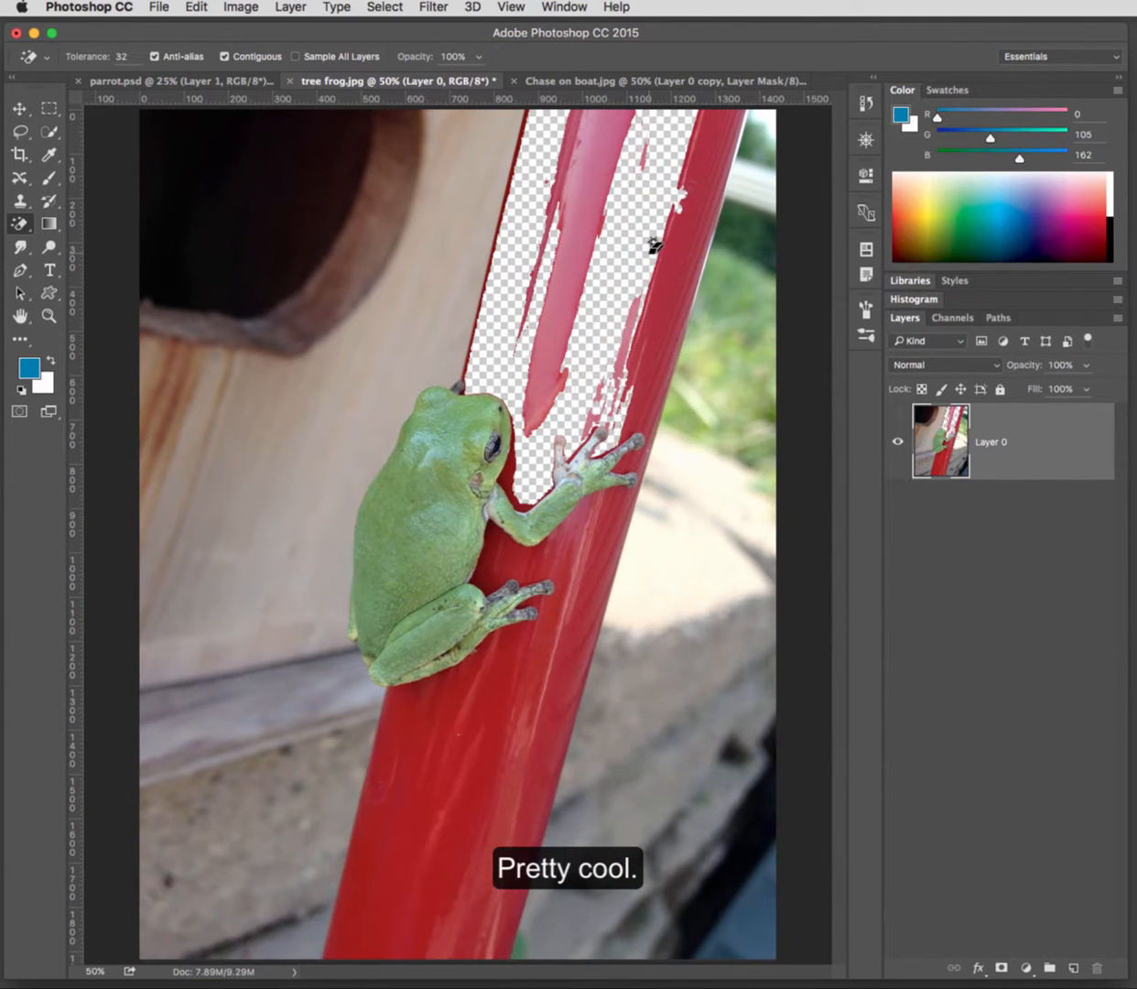
Step: Set the Magic Eraser tolerance to 50 and erase the lower pole, the red areas around the frog and the upper pink streak
left_click(116, 56)
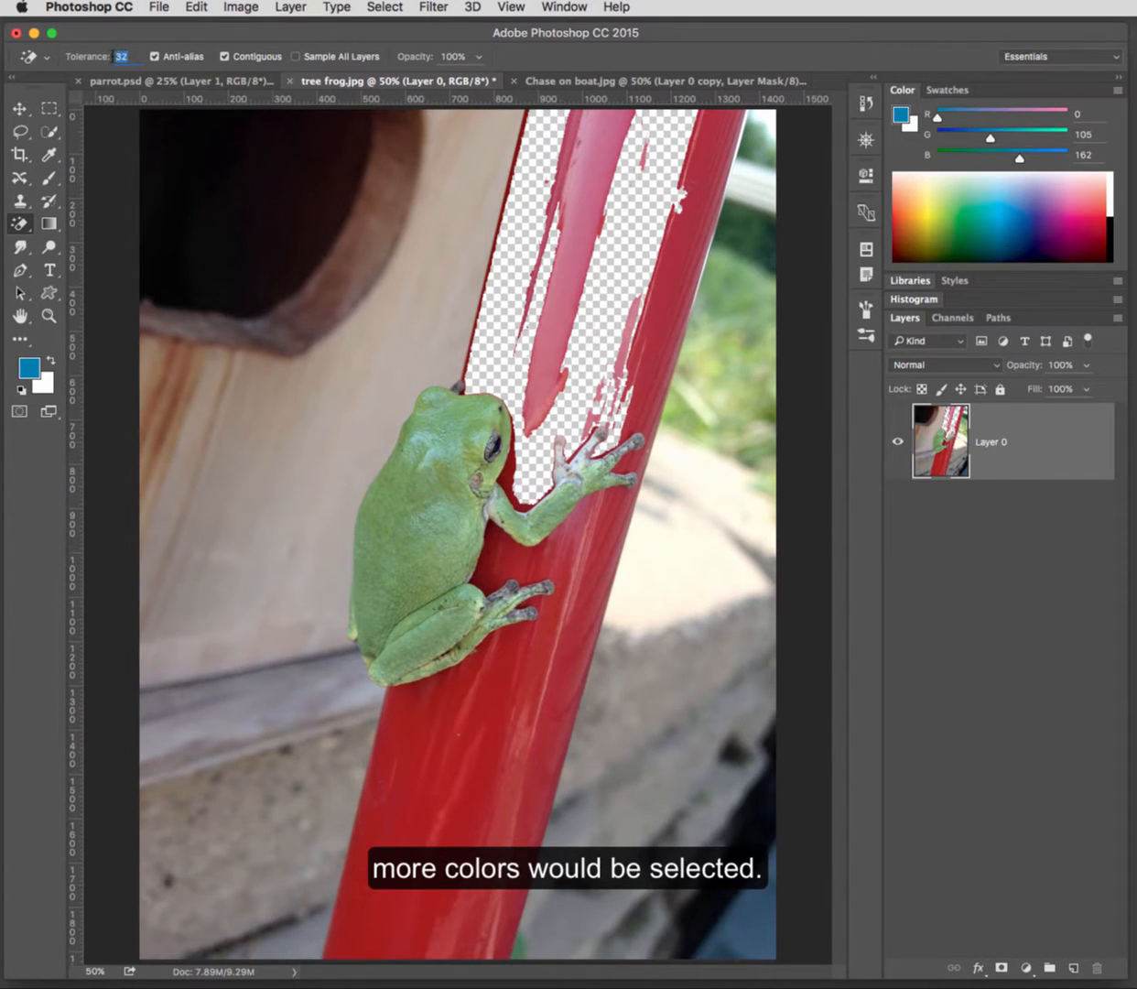
type("50")
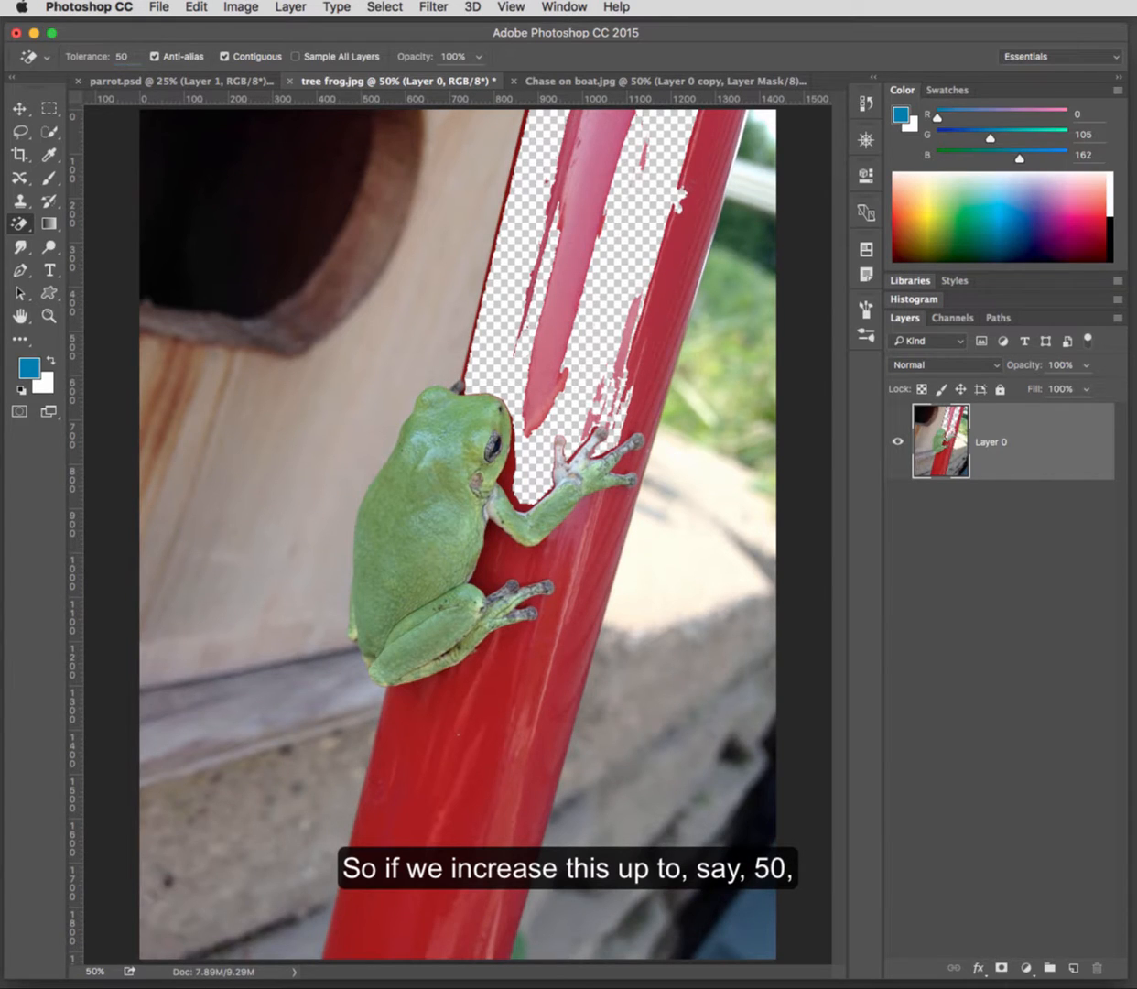
left_click(436, 836)
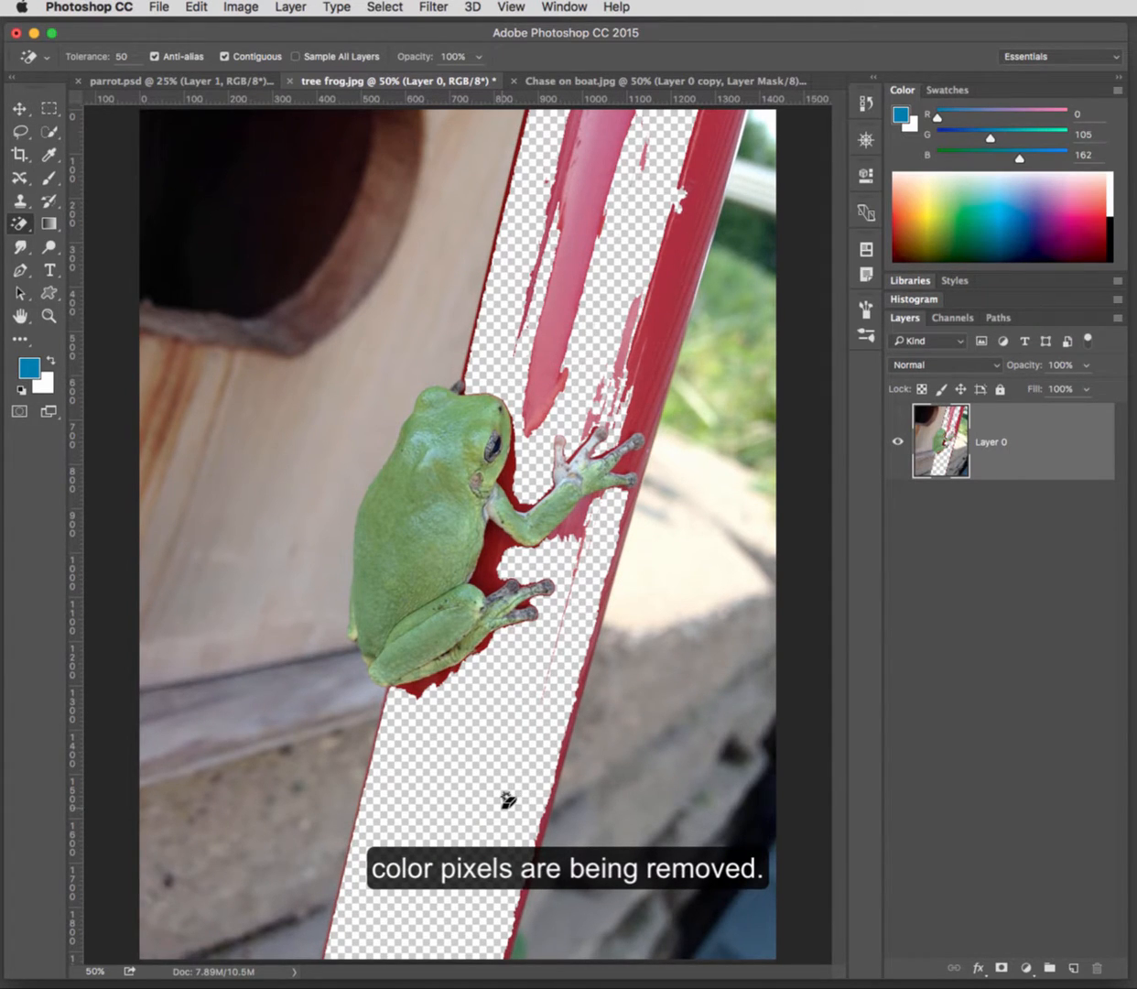
left_click(490, 570)
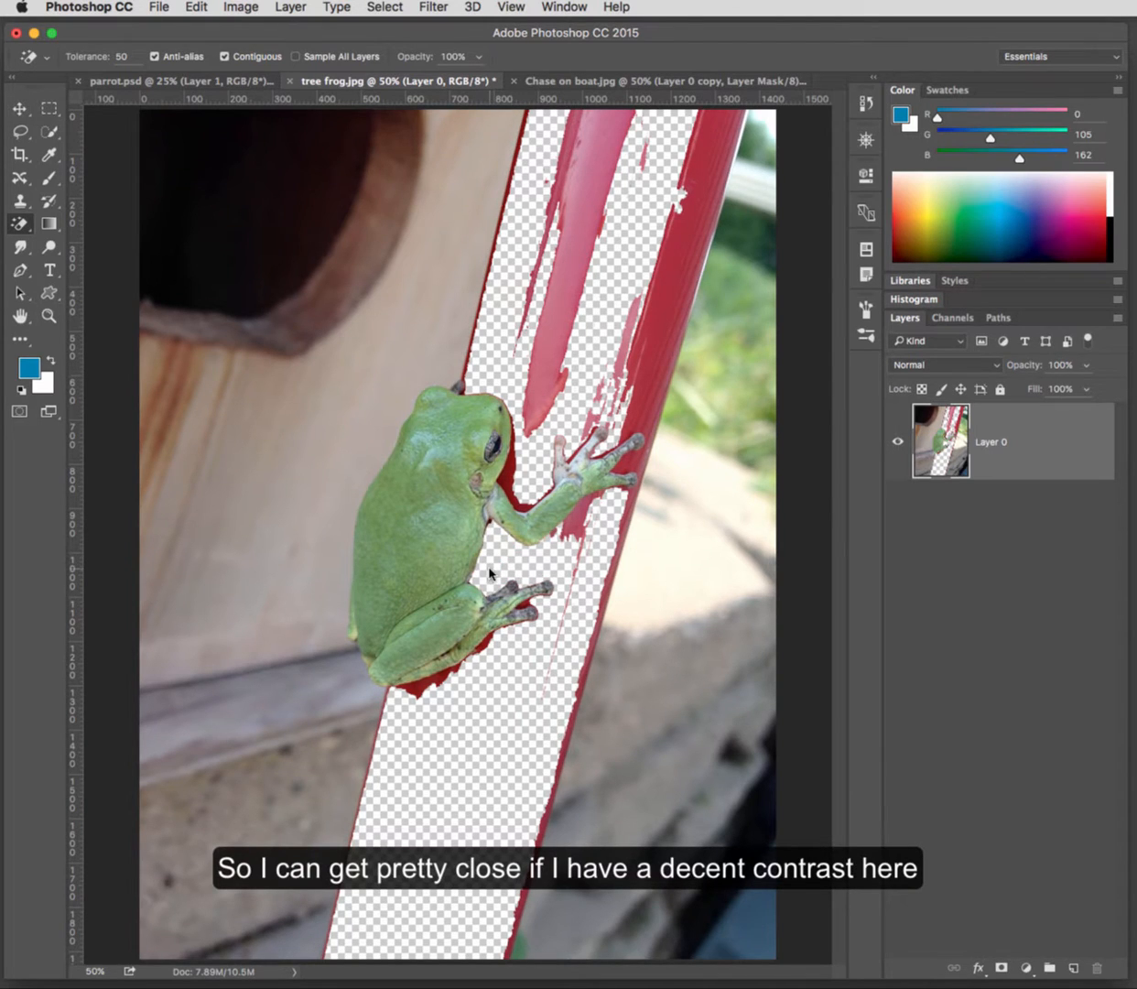
left_click(558, 515)
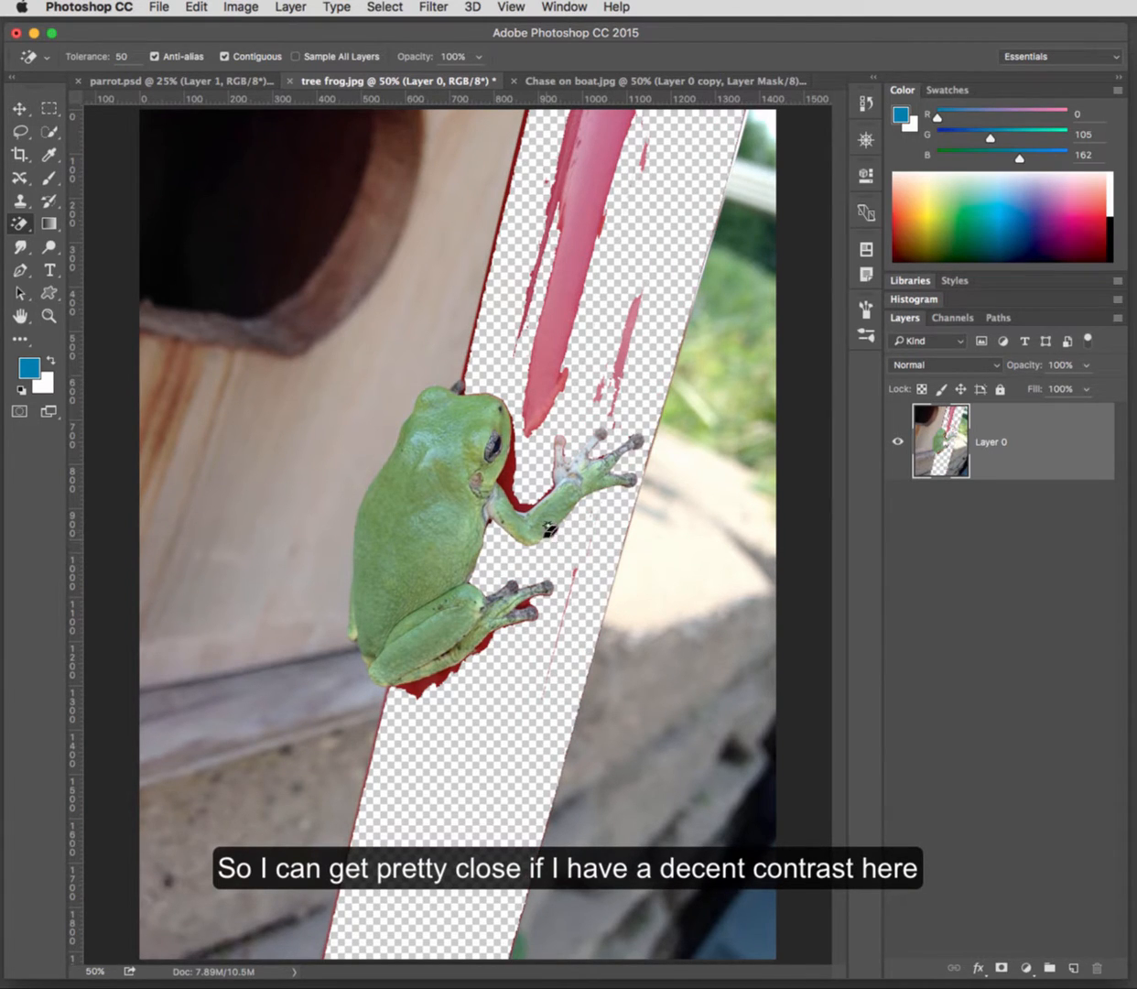
left_click(499, 469)
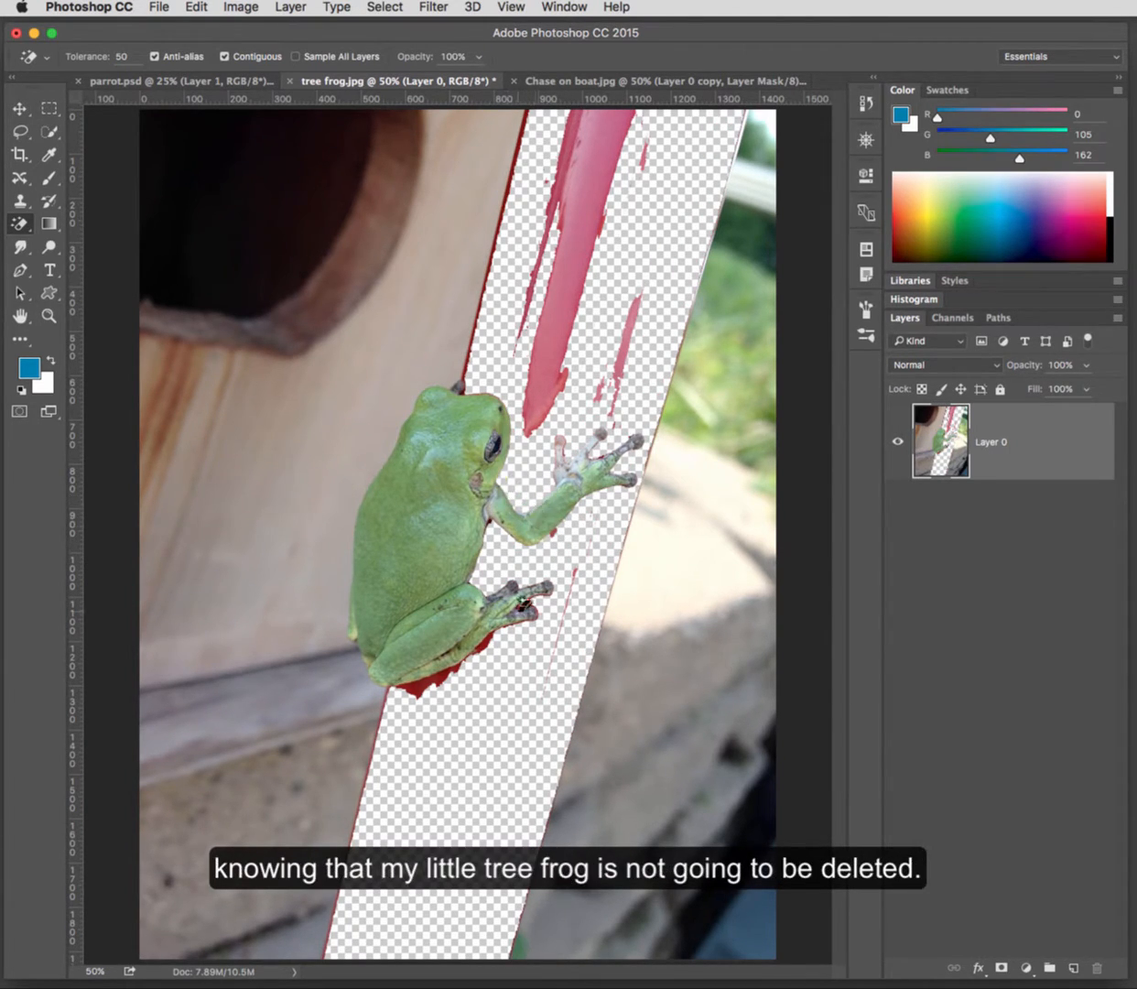
left_click(421, 691)
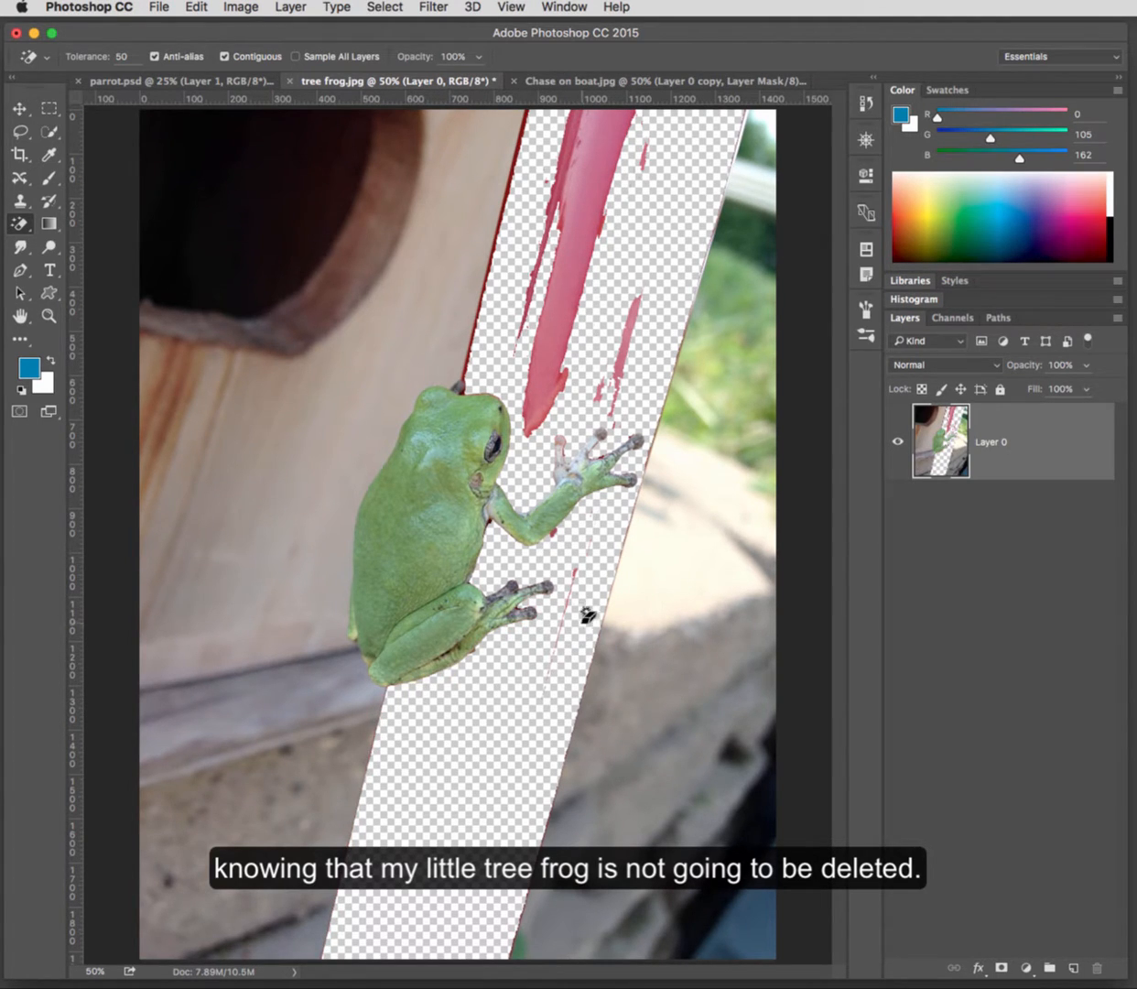
left_click(541, 366)
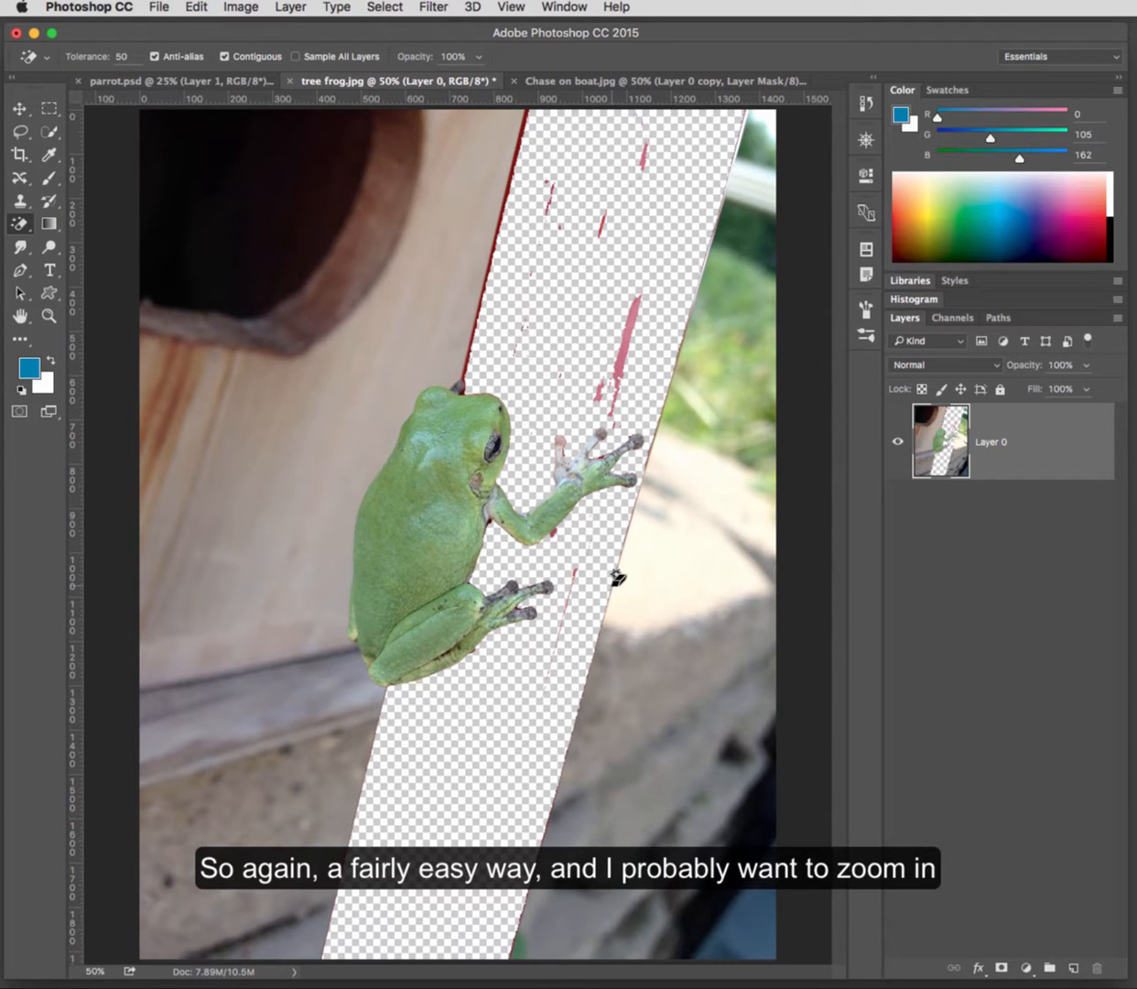
Step: Examine the leftover red pixels around the frog's head, arm and feet at 200% magnification, and return to the full image
key("super+space")
left_click(557, 533, "super")
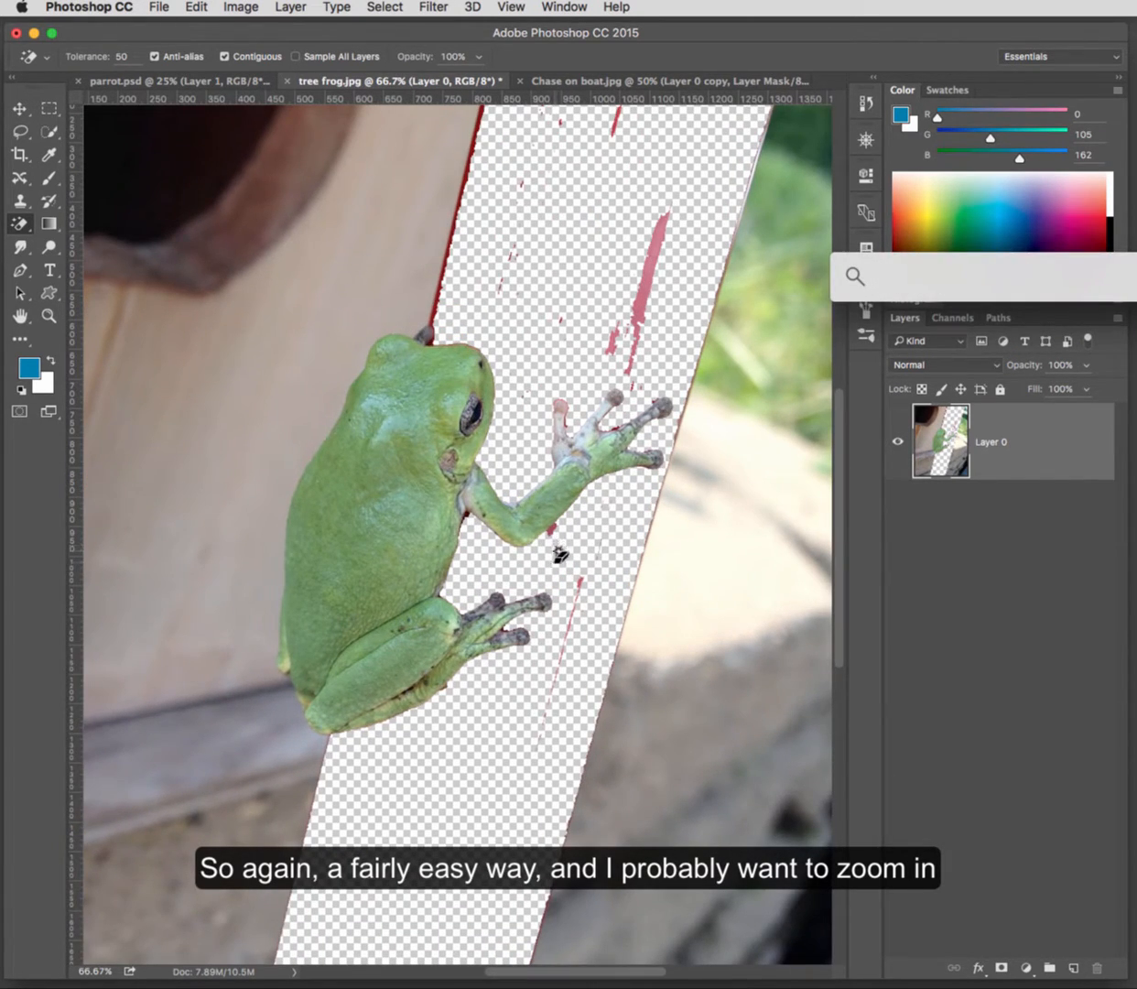
key("Escape")
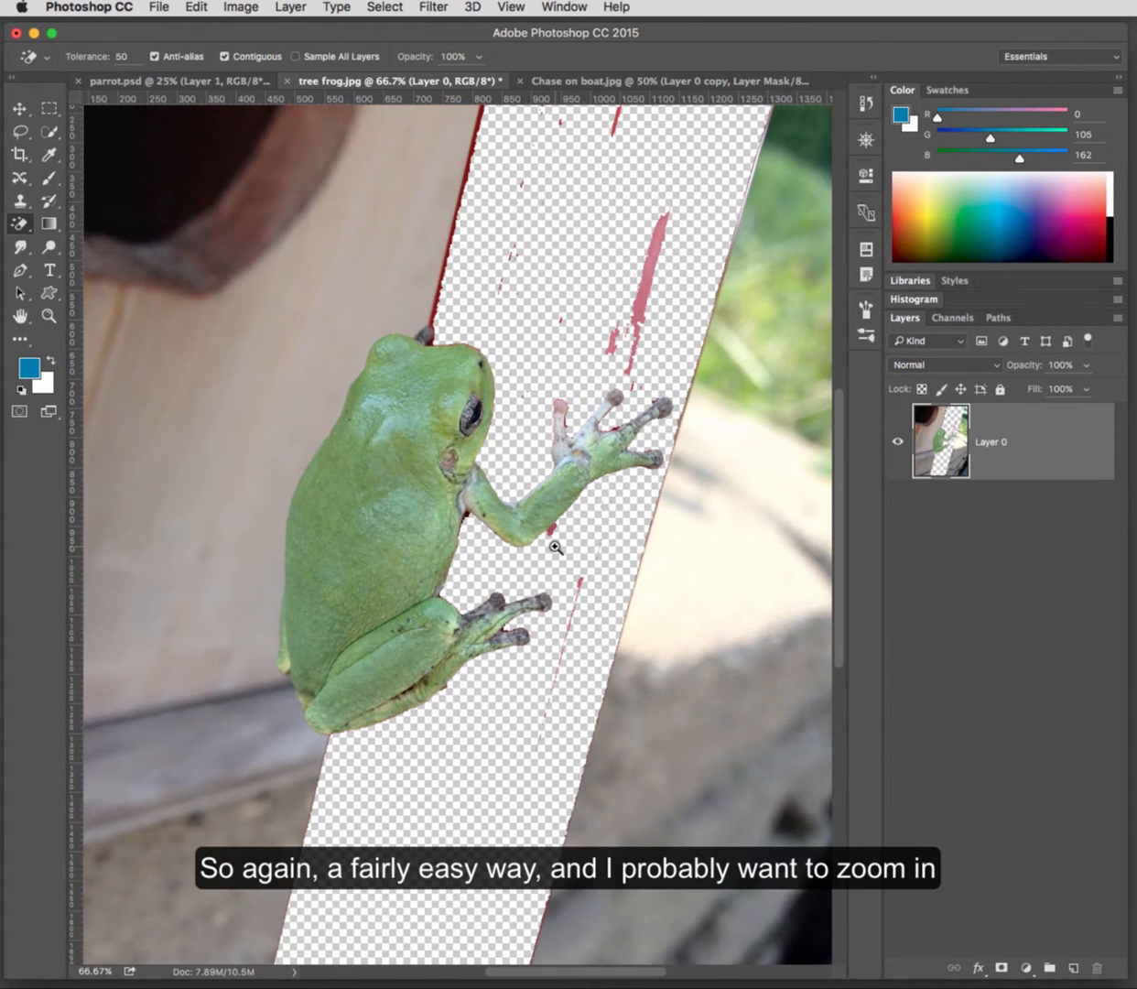
left_click(556, 544, "super")
left_click(556, 545, "super")
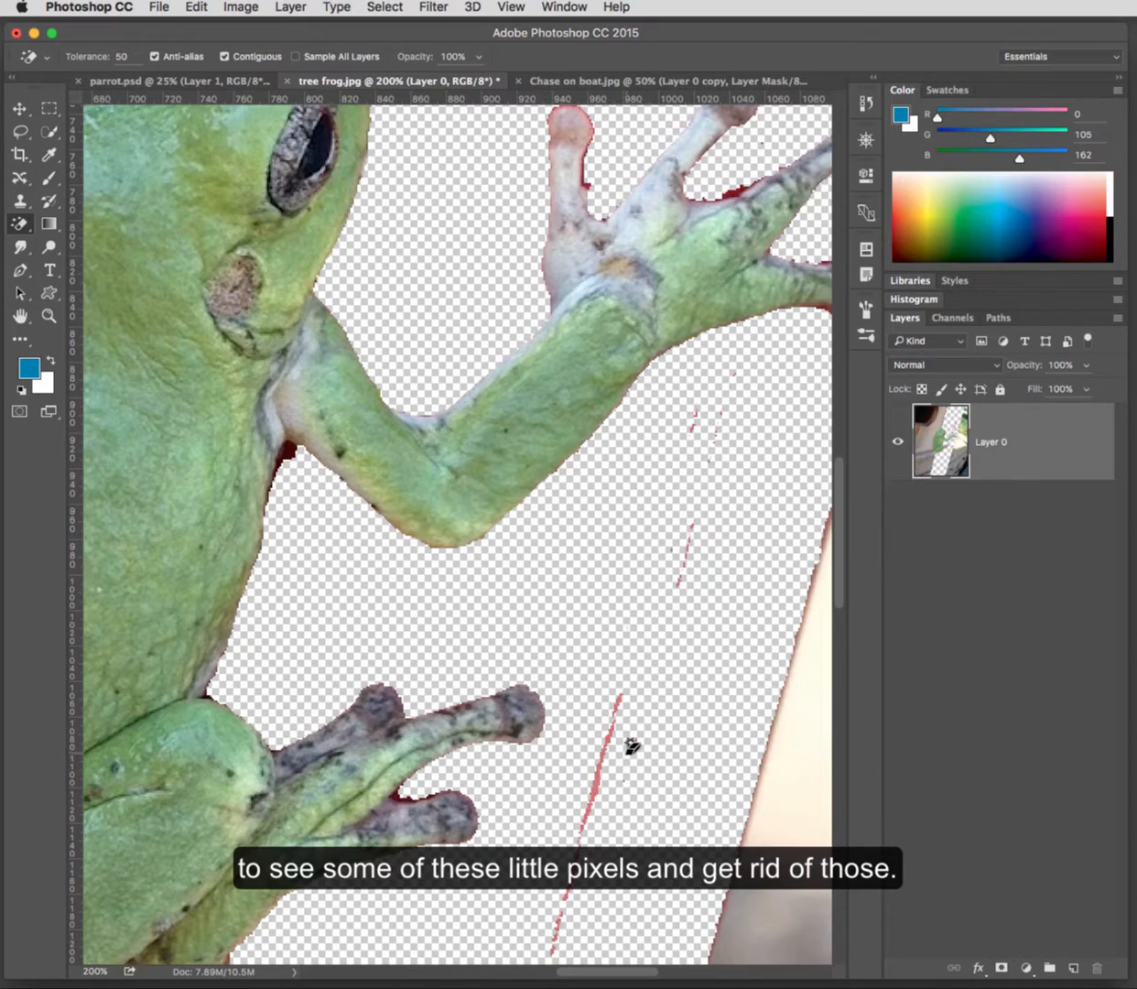
scroll(635, 737, "up", 5)
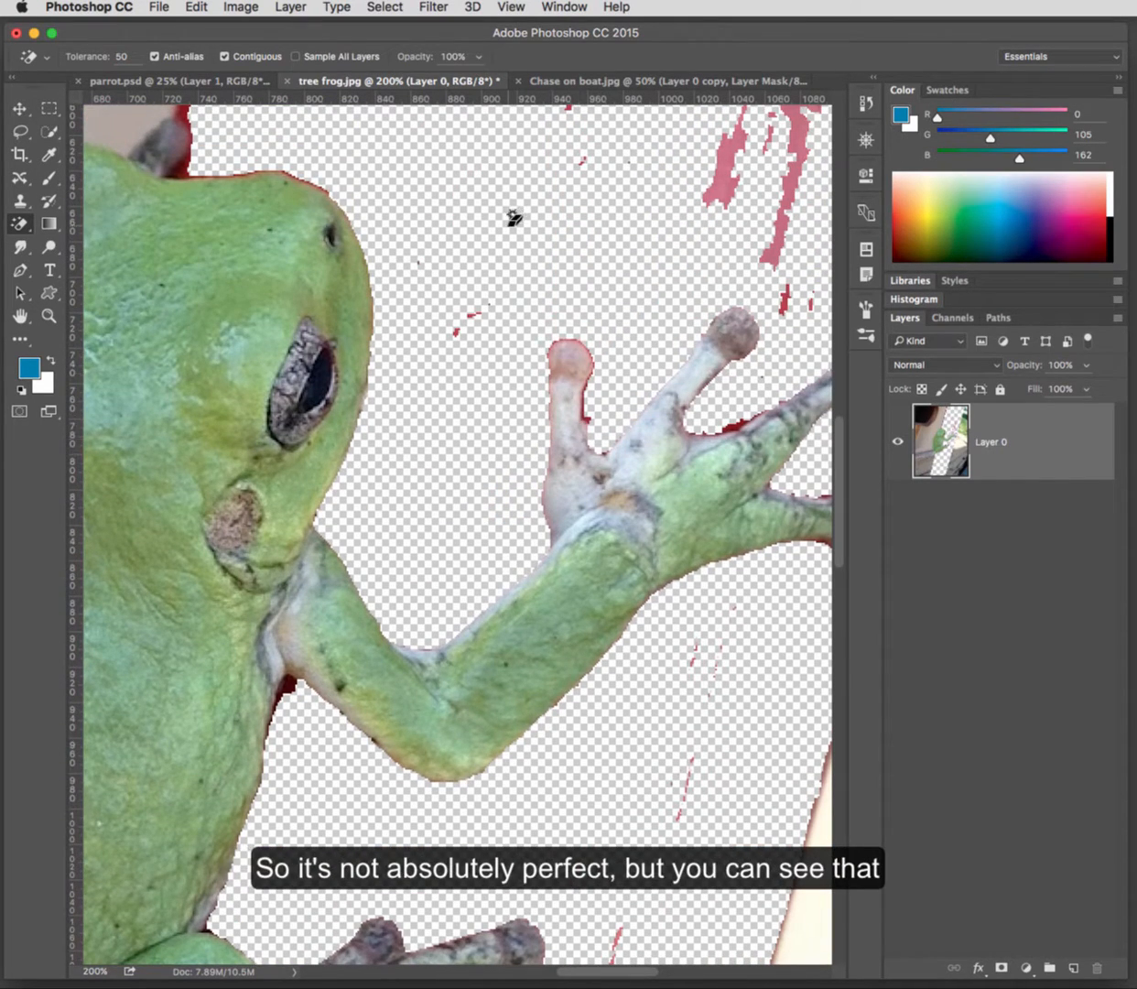
scroll(517, 229, "up", 4)
scroll(517, 238, "down", 5)
scroll(516, 238, "left", 3)
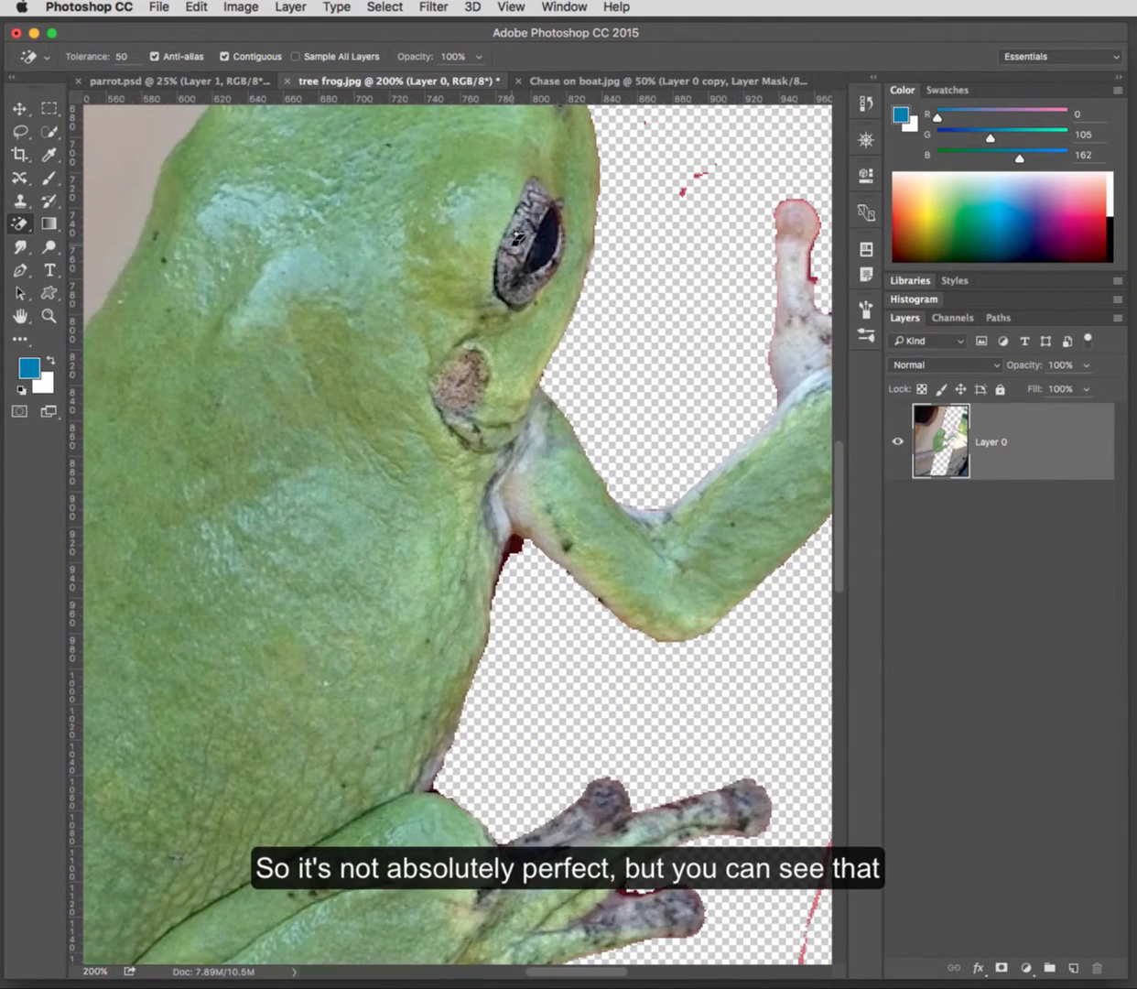
double_click(24, 318)
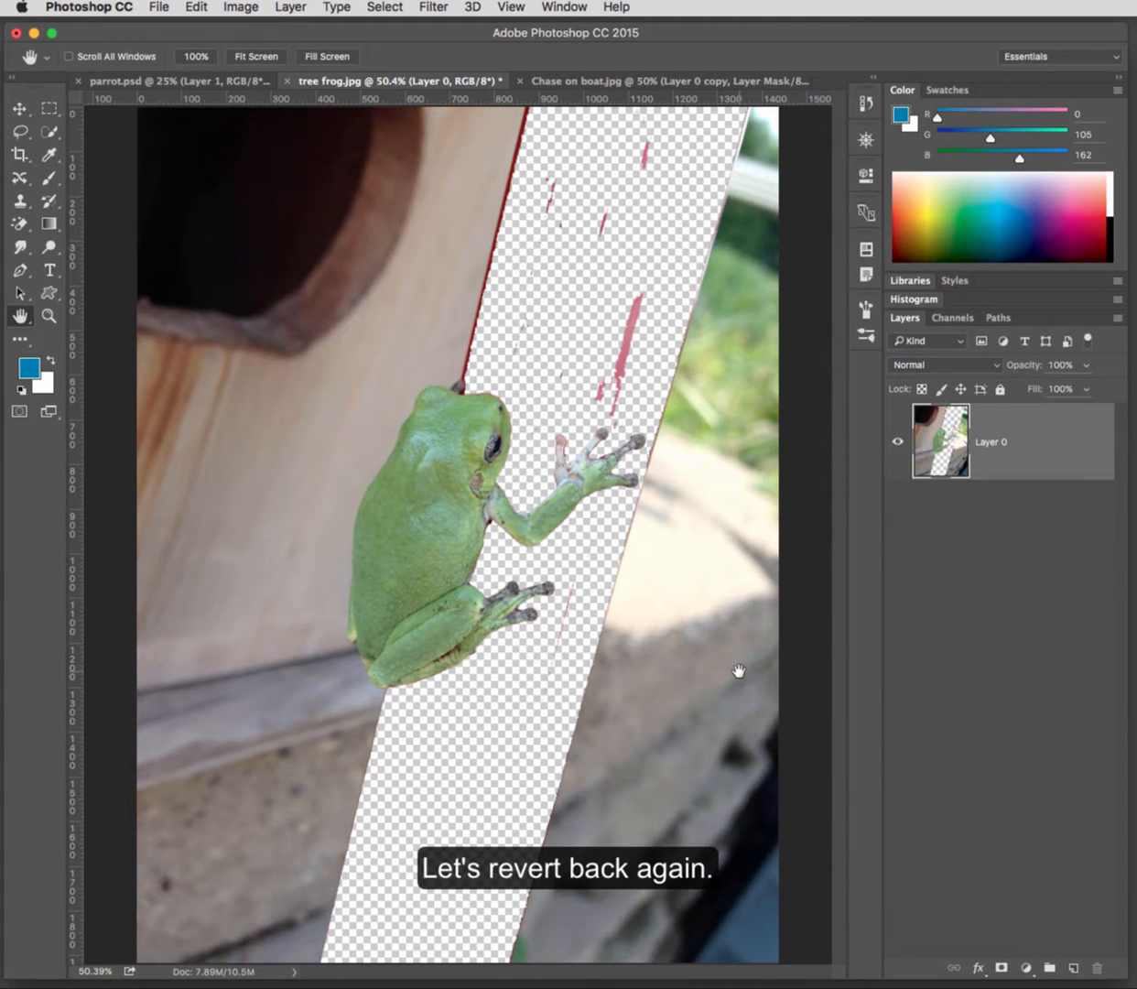
Step: Revert the image to its last saved version and erase circular patches of the pole above and below the frog with the Background Eraser Tool
key("F12")
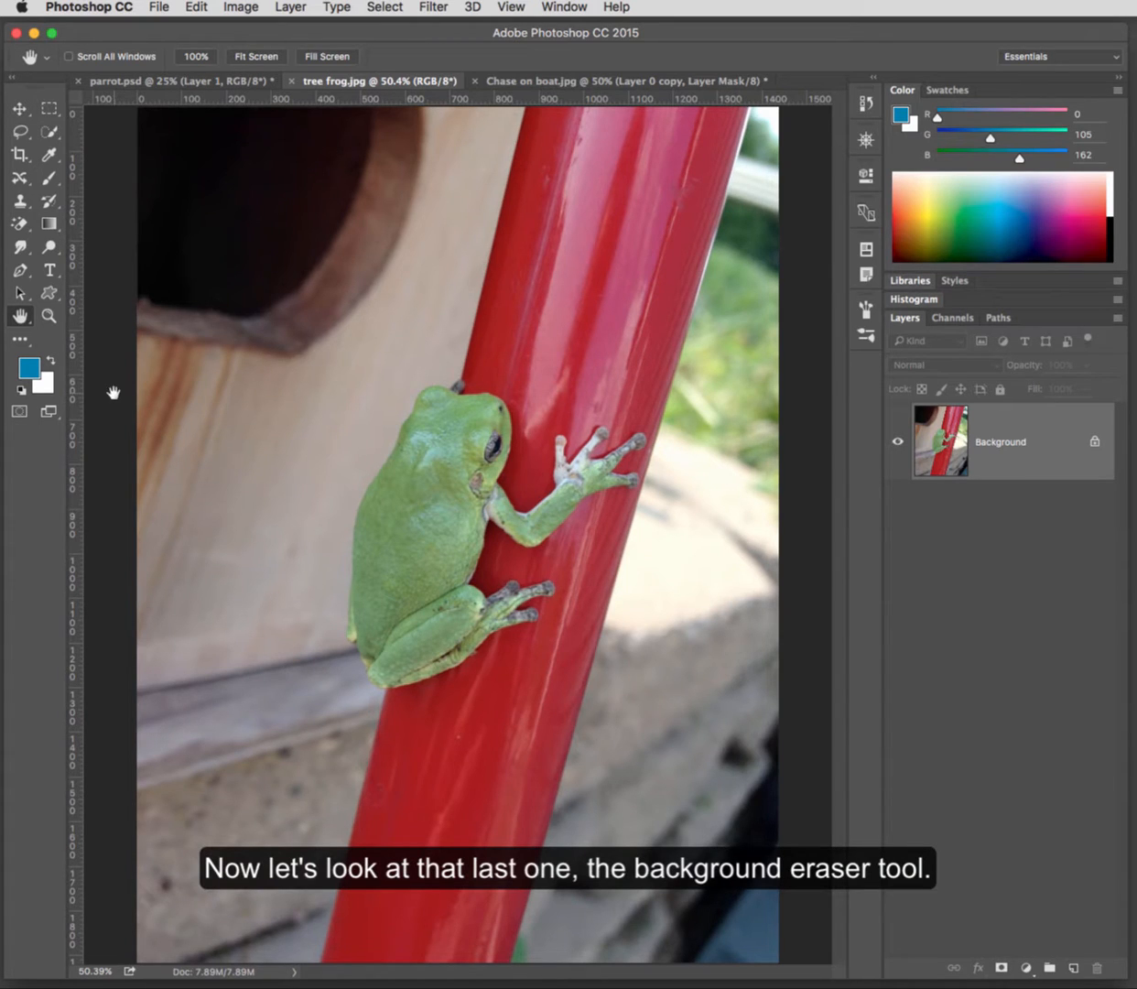
left_click_drag(20, 222, 88, 235)
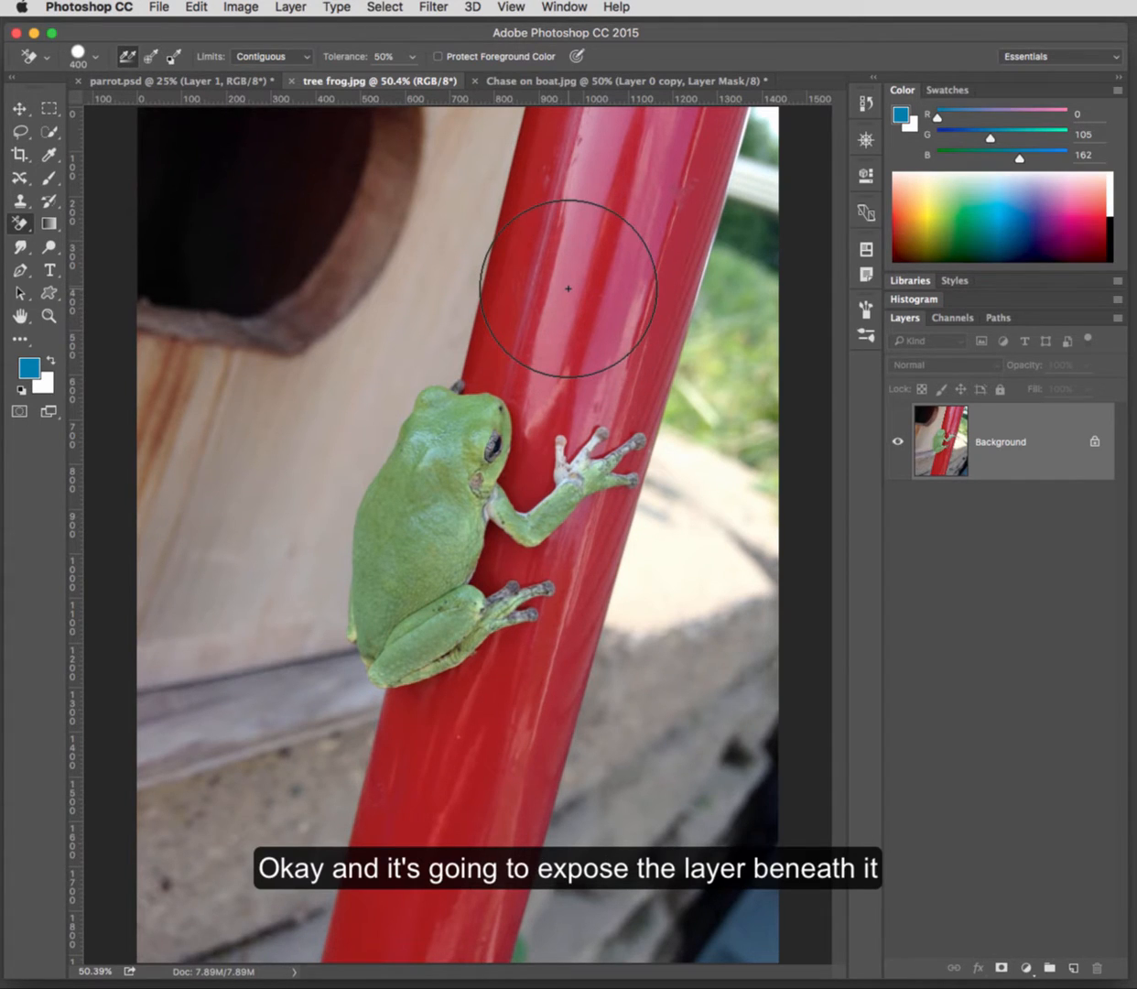
left_click(568, 289)
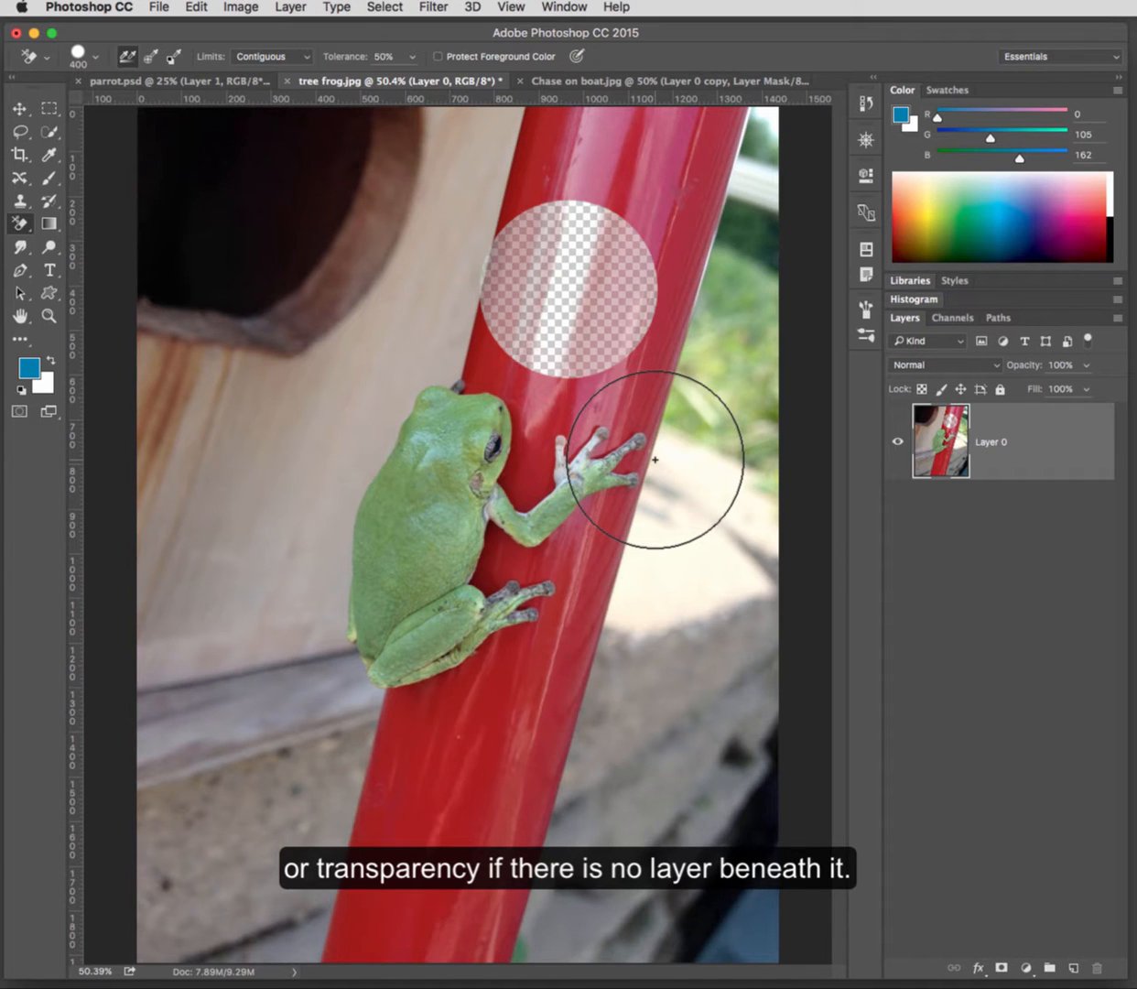
left_click(459, 796)
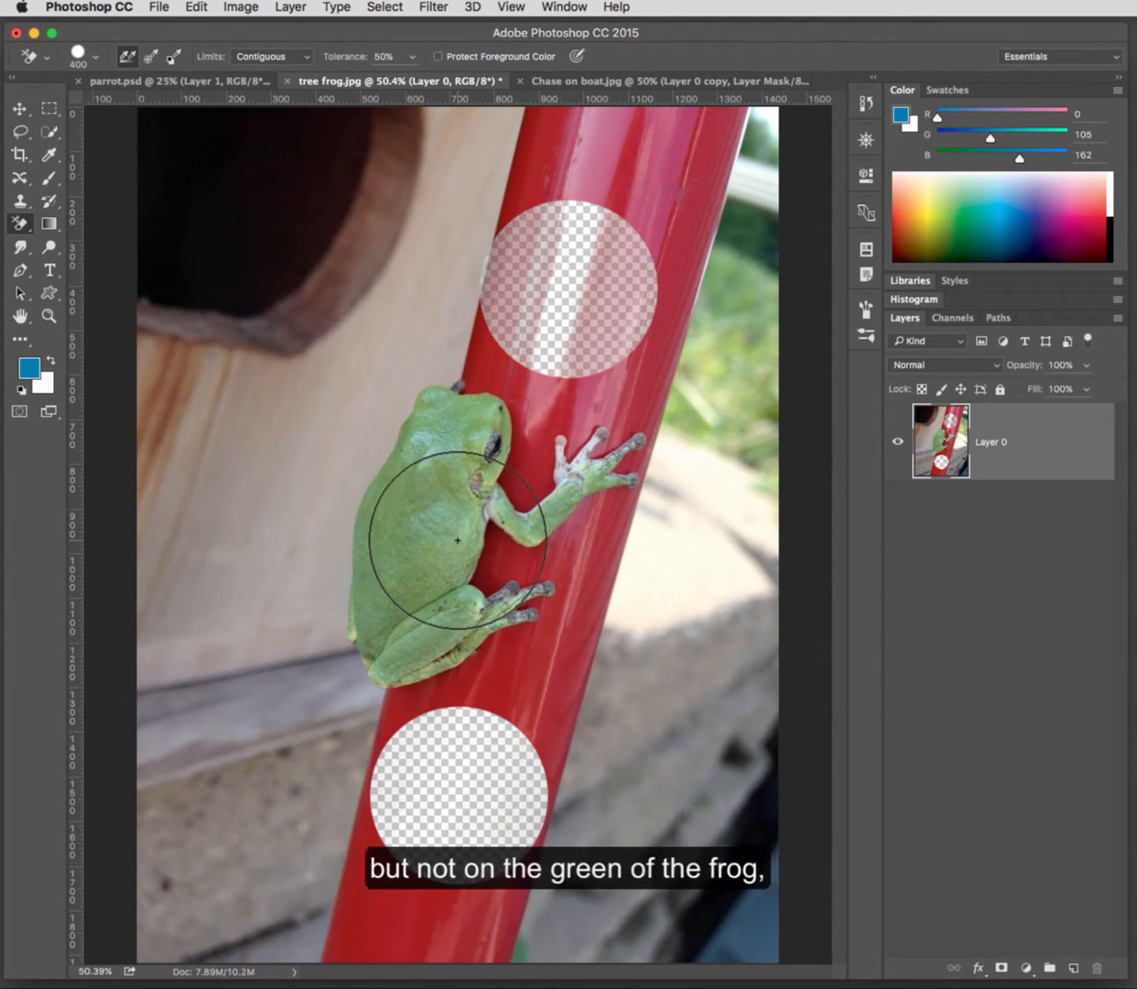
Step: Erase the red pole around the frog's legs, arm, head and underside with the size 400 Background Eraser at 50% tolerance
left_click(502, 559)
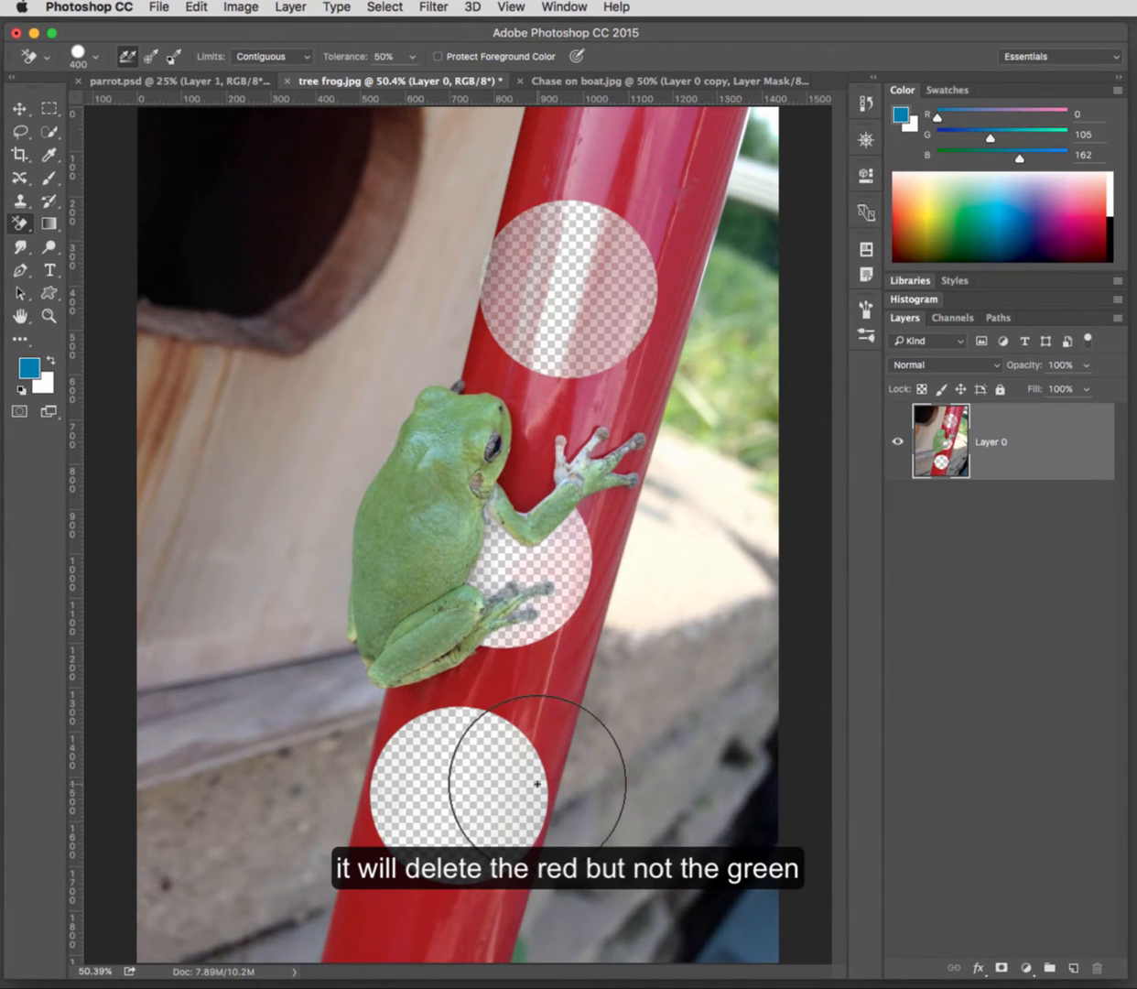
left_click(525, 488)
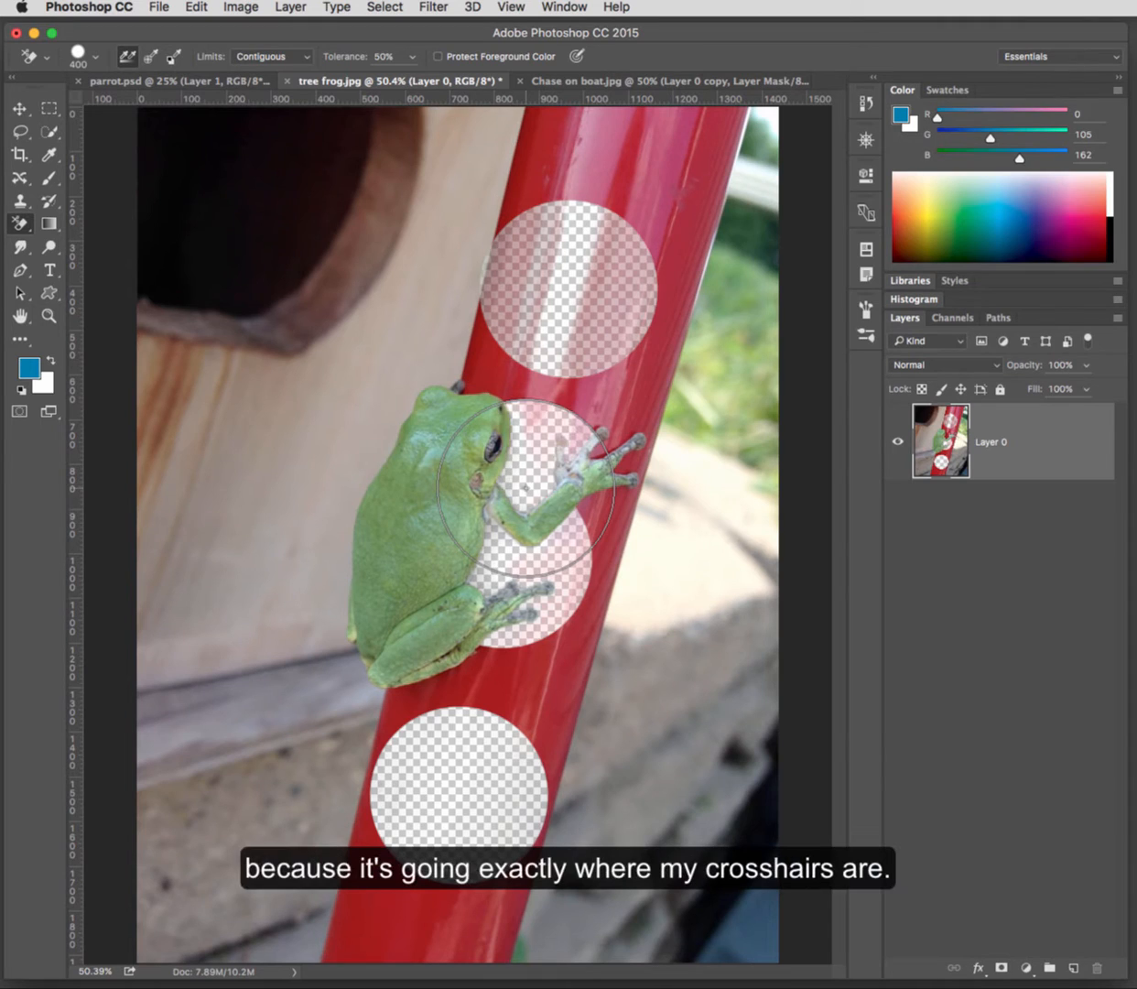
left_click(467, 371)
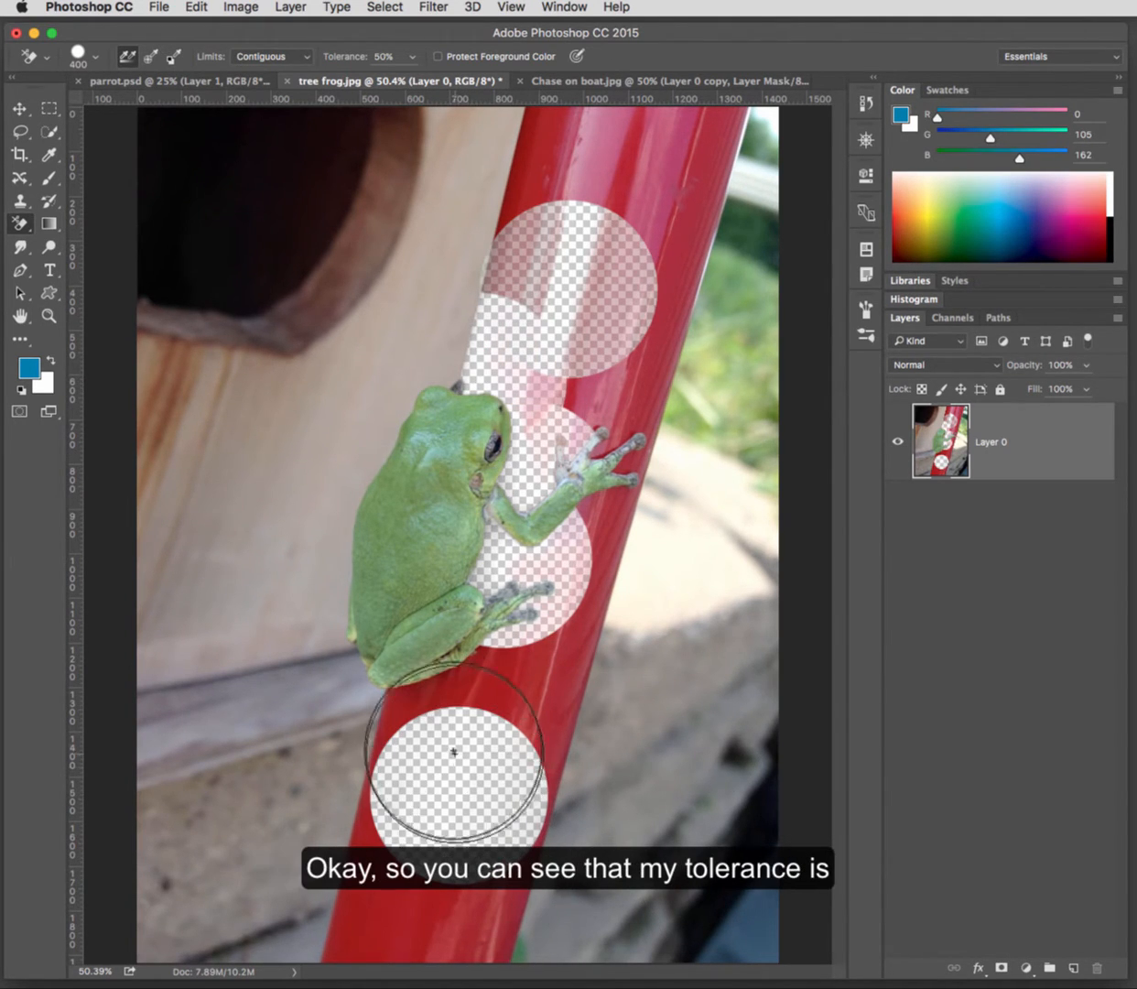
left_click(419, 697)
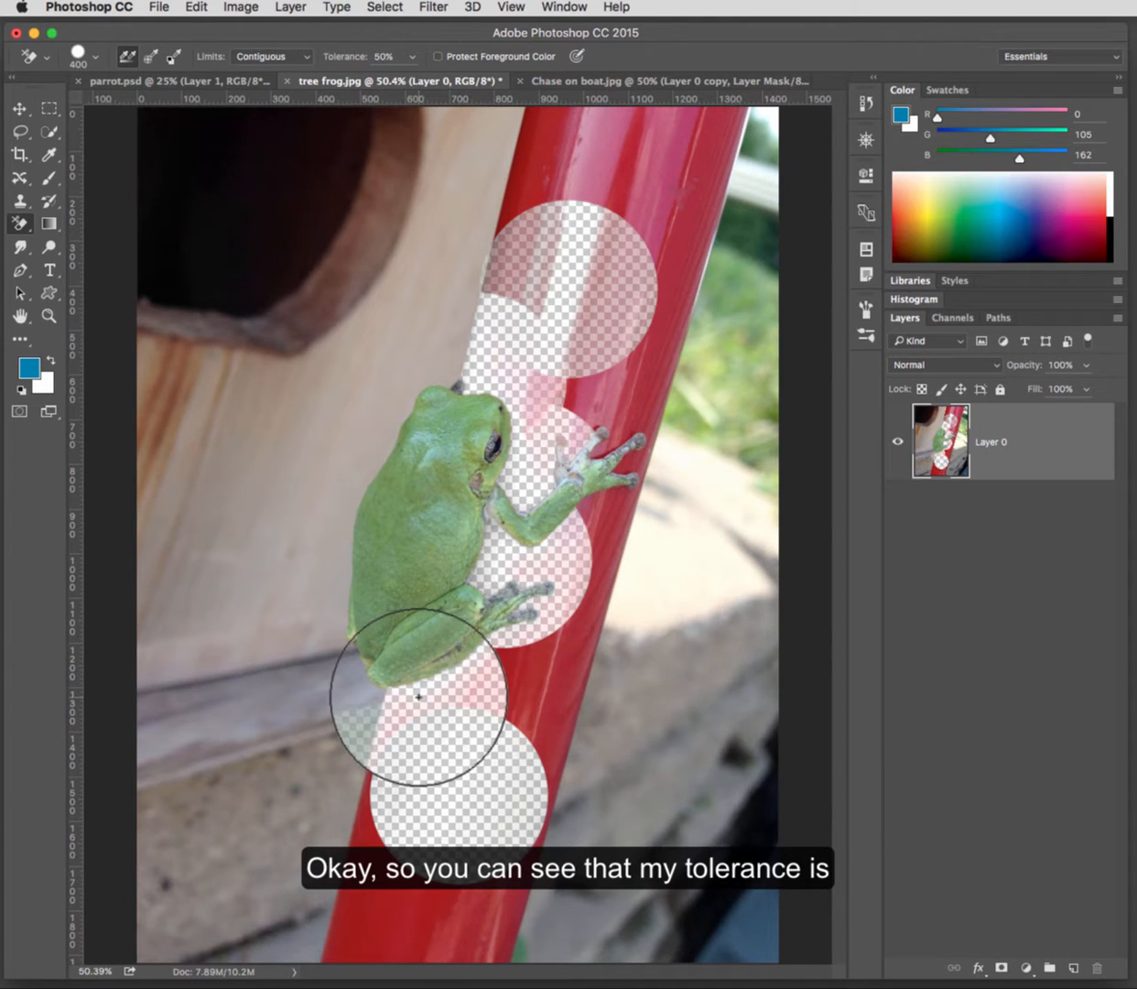
left_click(514, 659)
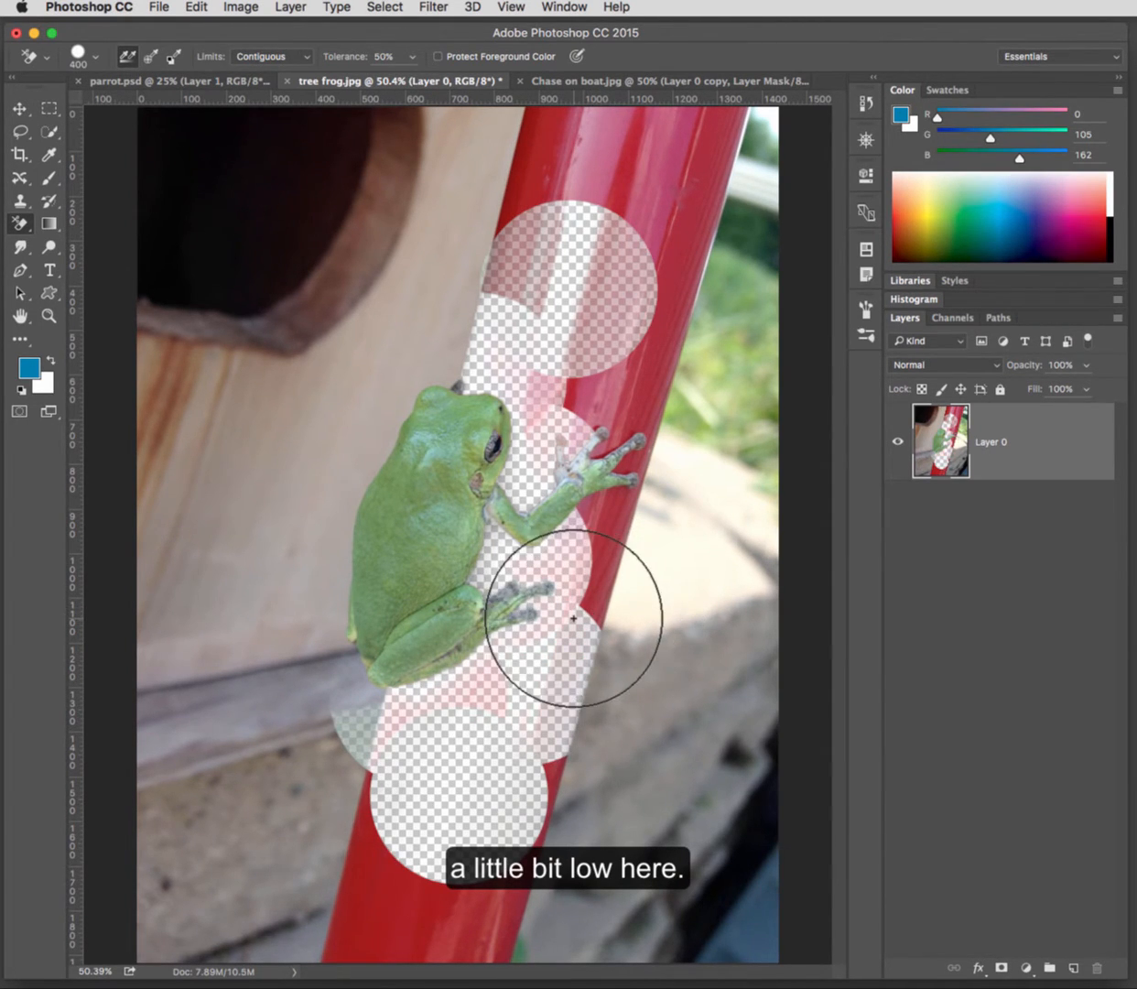
Step: Erase the pole behind the frog's front hand, along its upper part and at its lower end with the Background Eraser
left_click(614, 403)
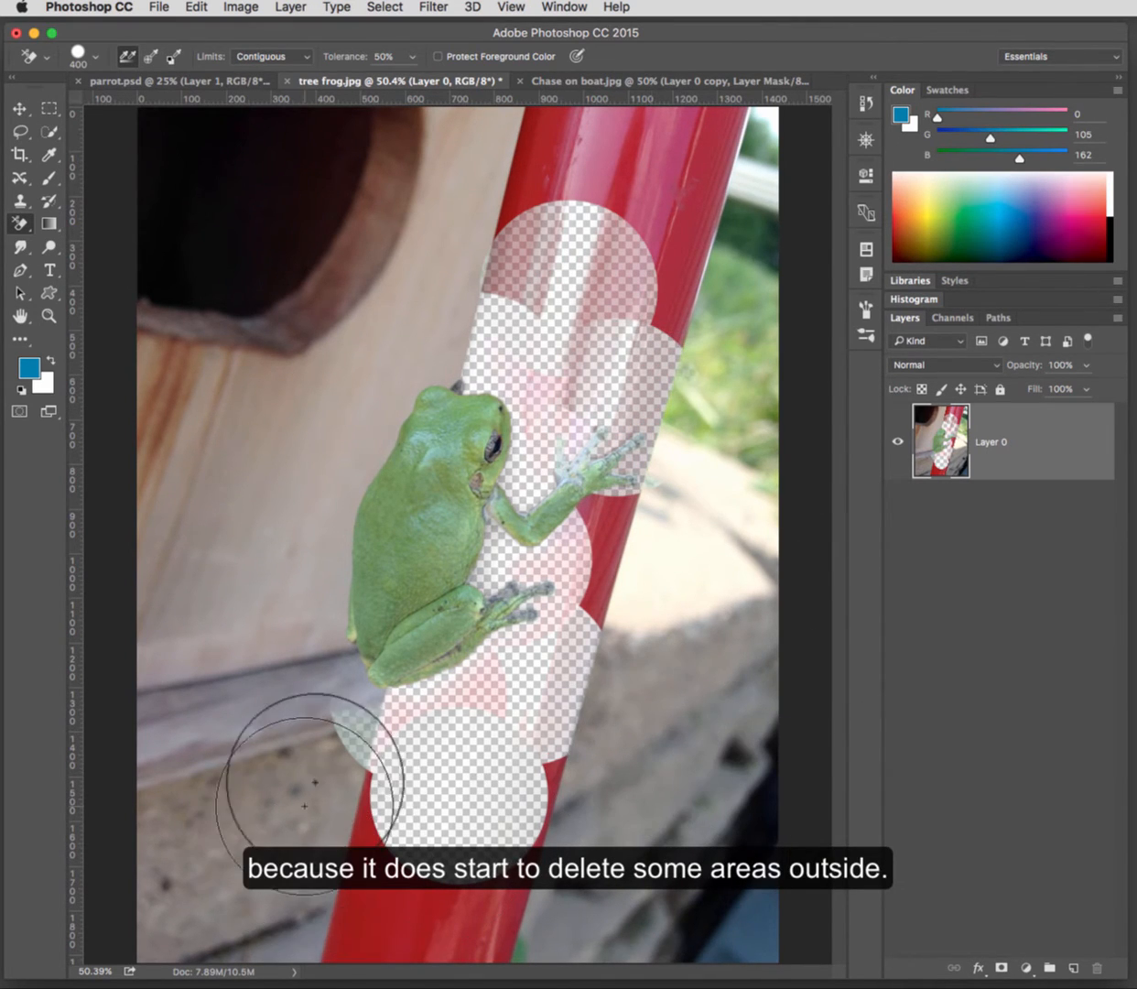
left_click(648, 190)
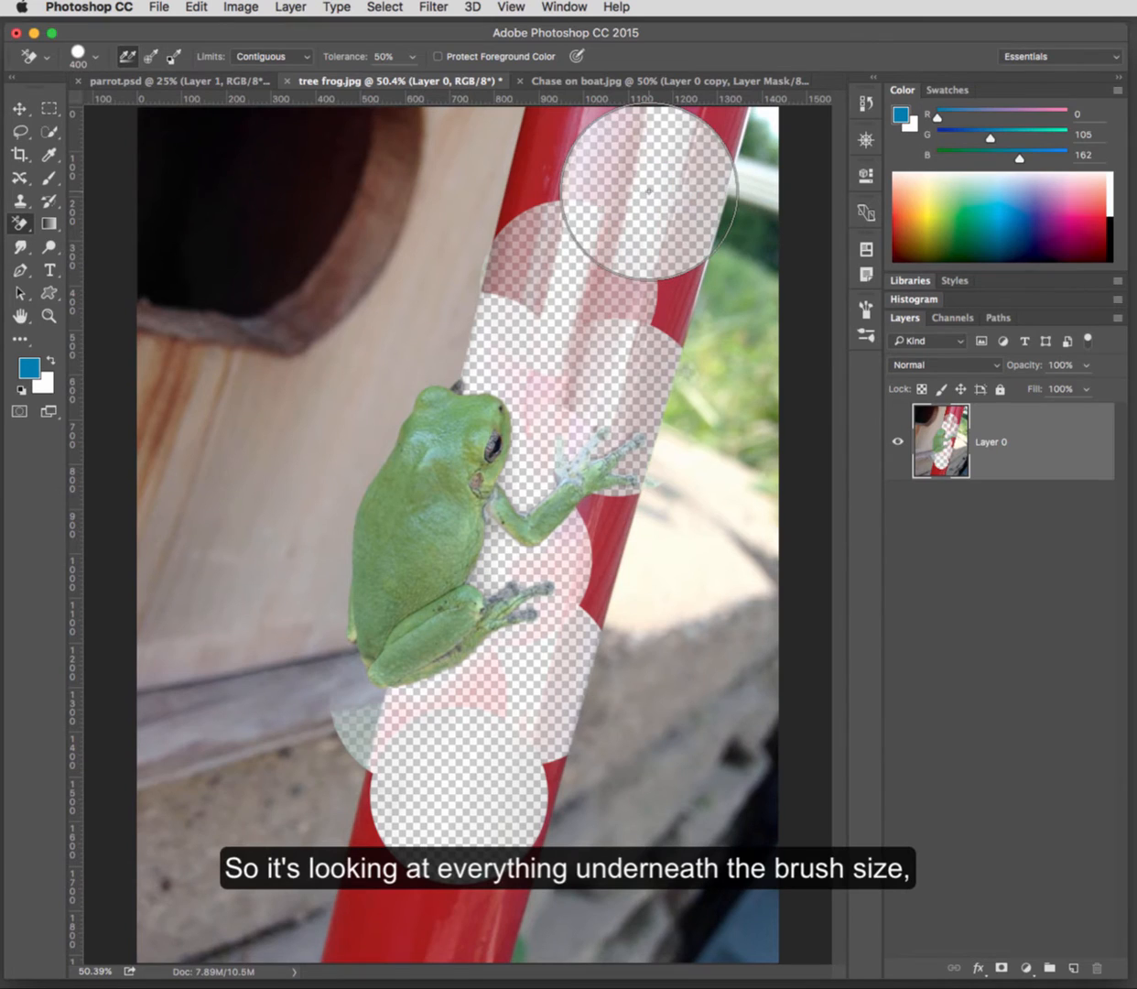
left_click(536, 170)
left_click(650, 302)
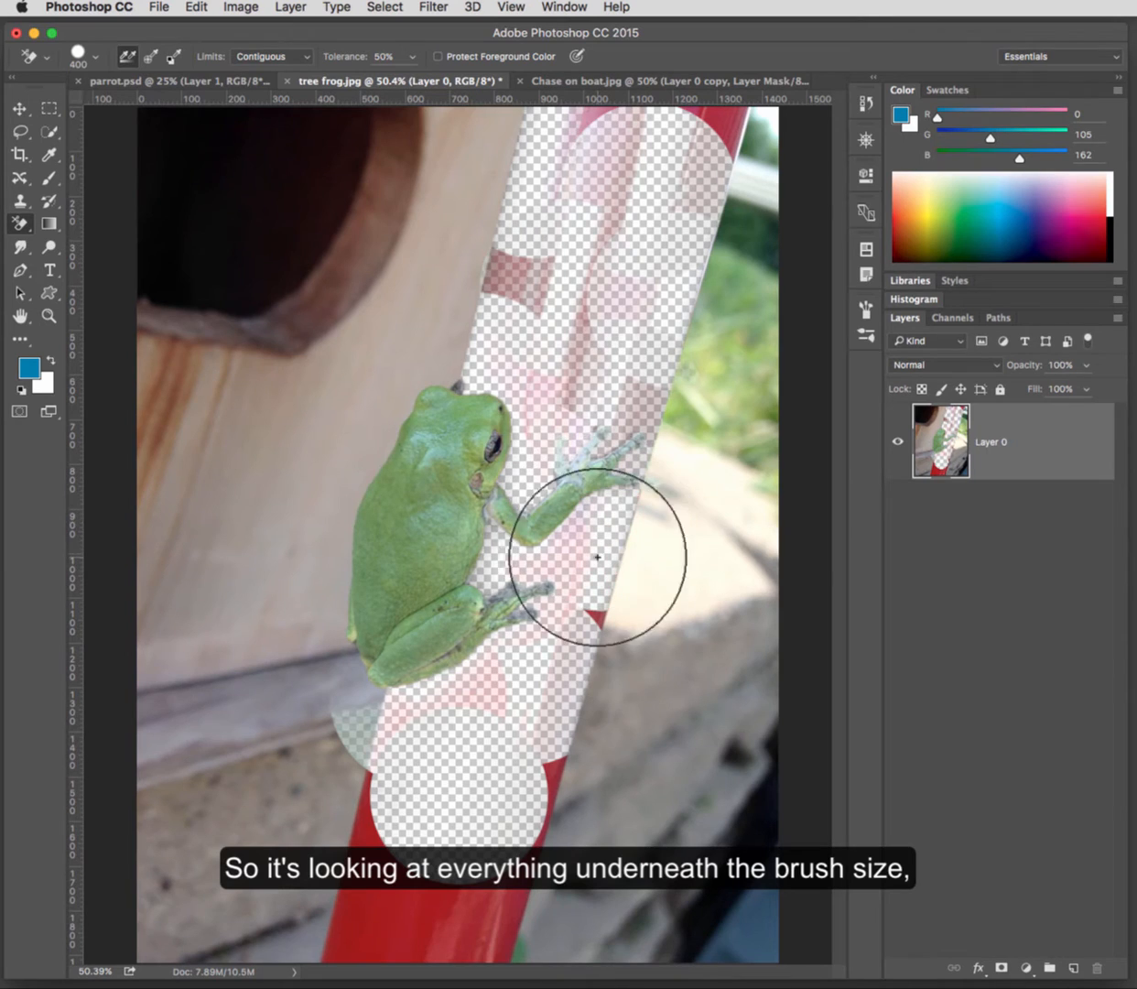
left_click(403, 961)
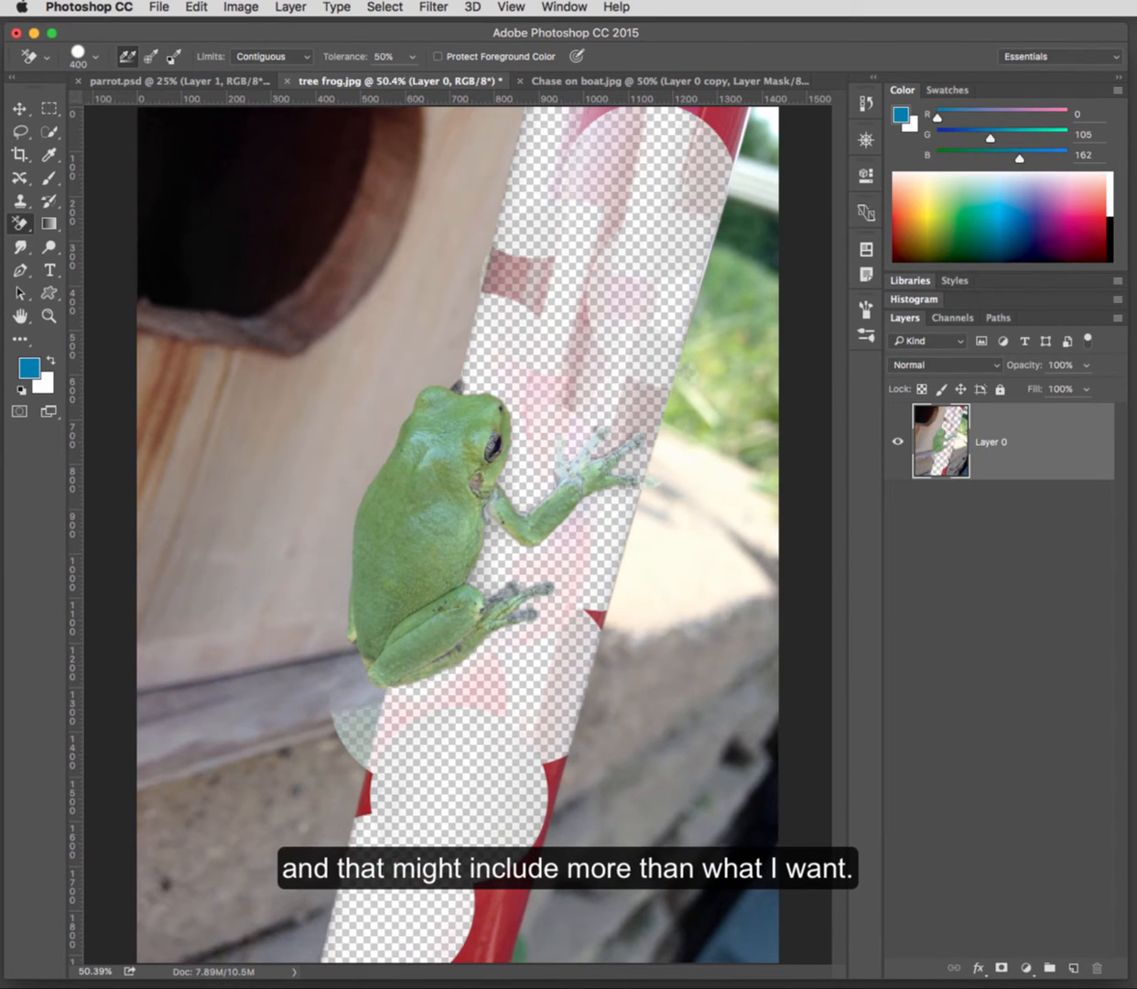